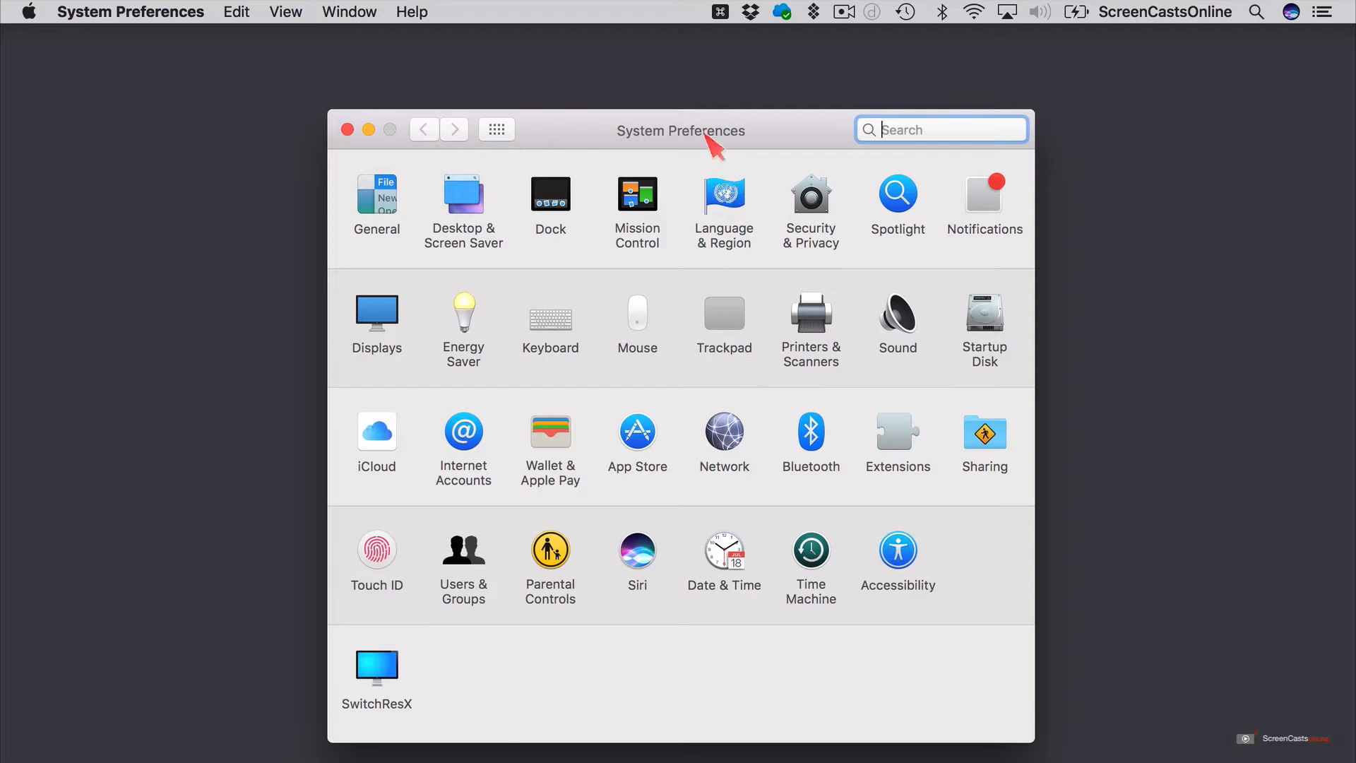
- Review the Security & Privacy setting that requires a password immediately after sleep or screen saver begins, and return to all preferences
drag(693, 127, 655, 79)
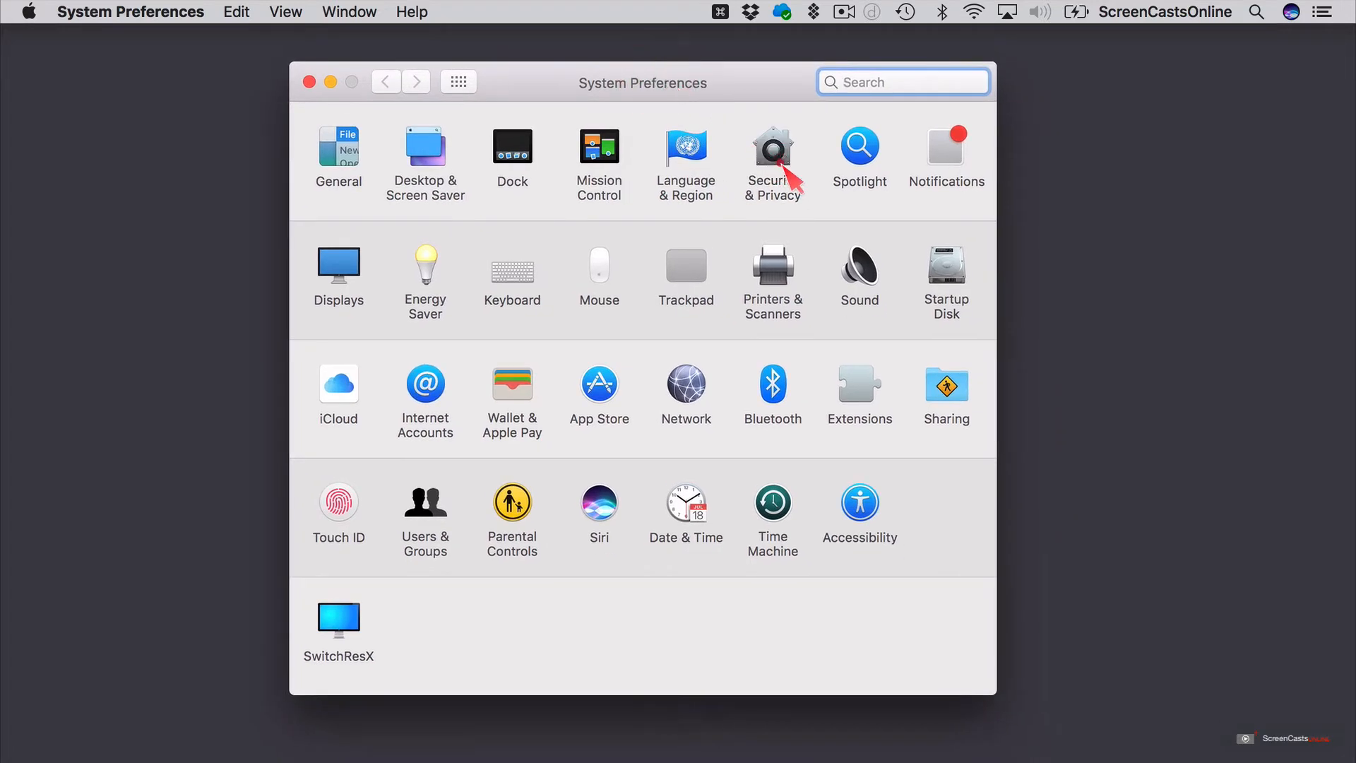
click(777, 162)
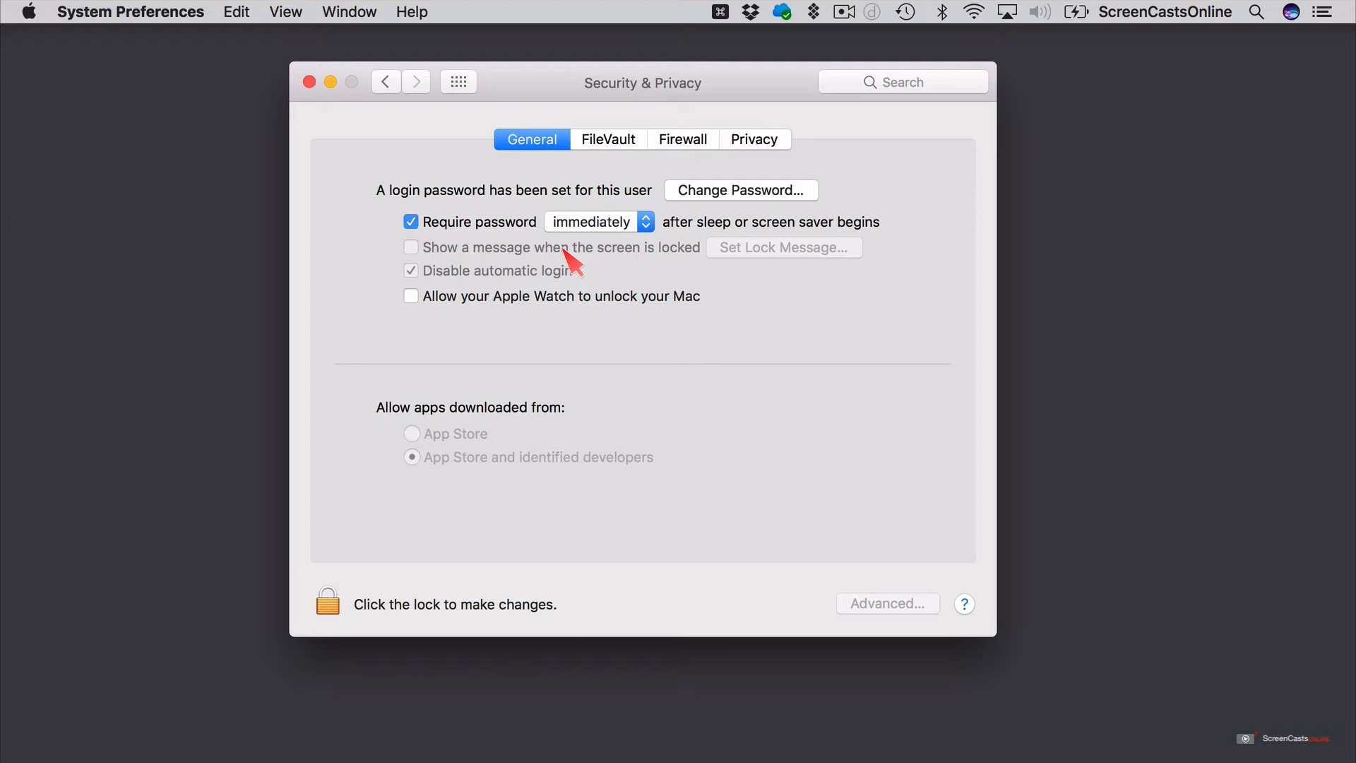
click(459, 83)
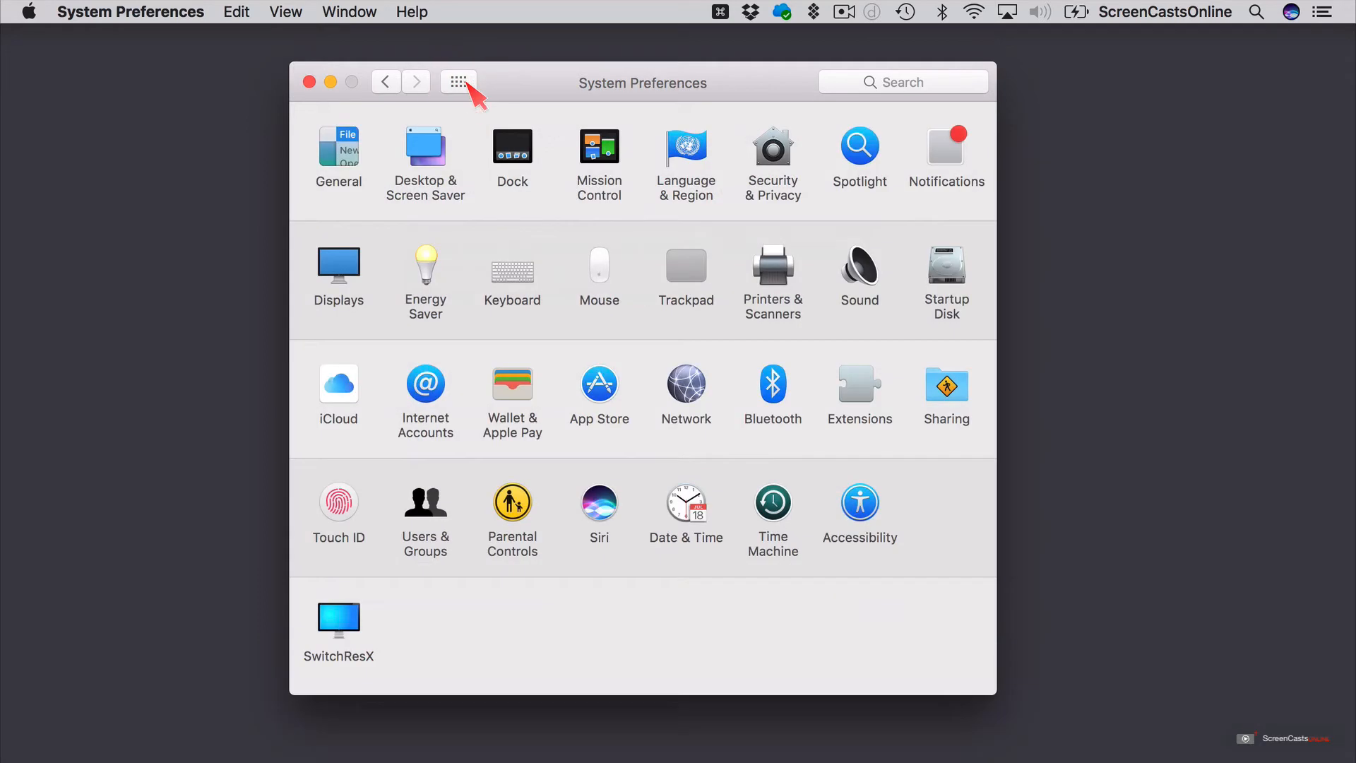
- Choose the Shifting Tiles screen saver and look over its start delay options without changing them
click(433, 149)
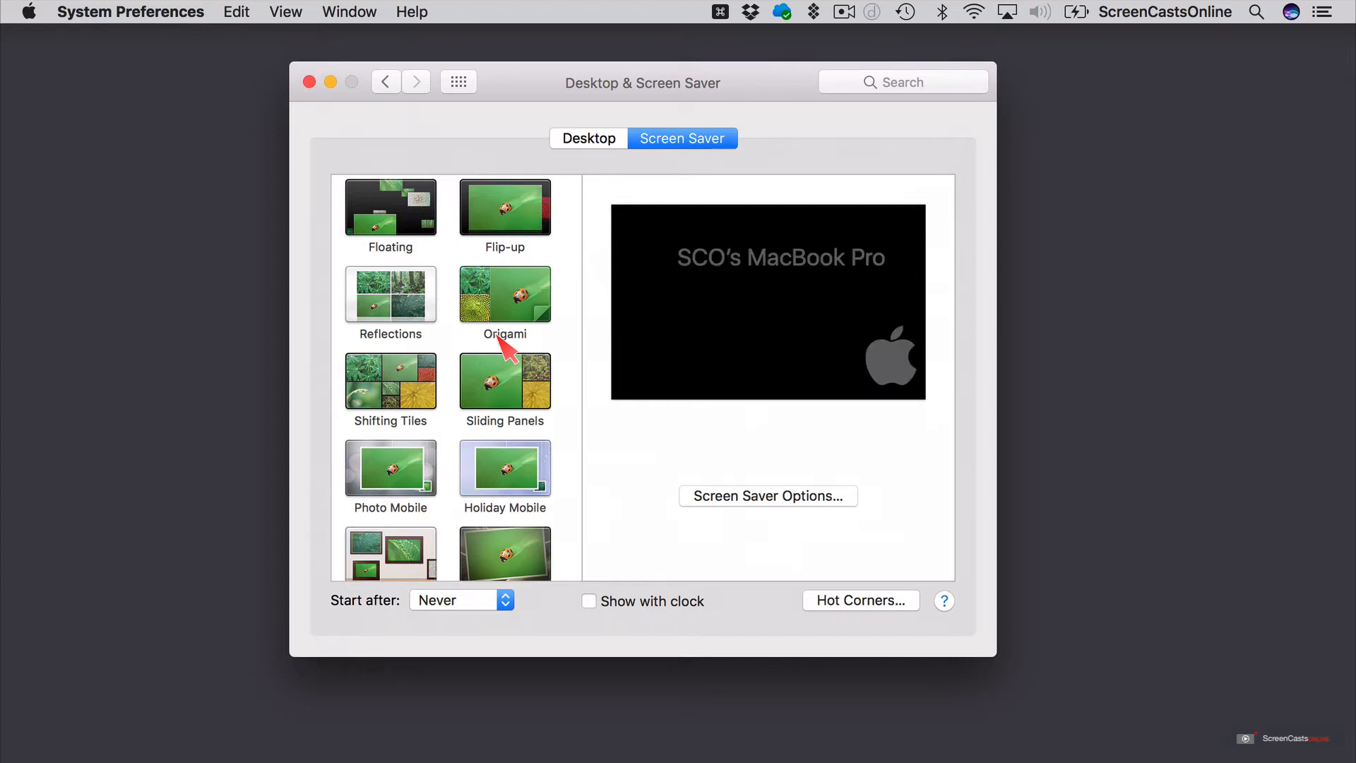
click(400, 218)
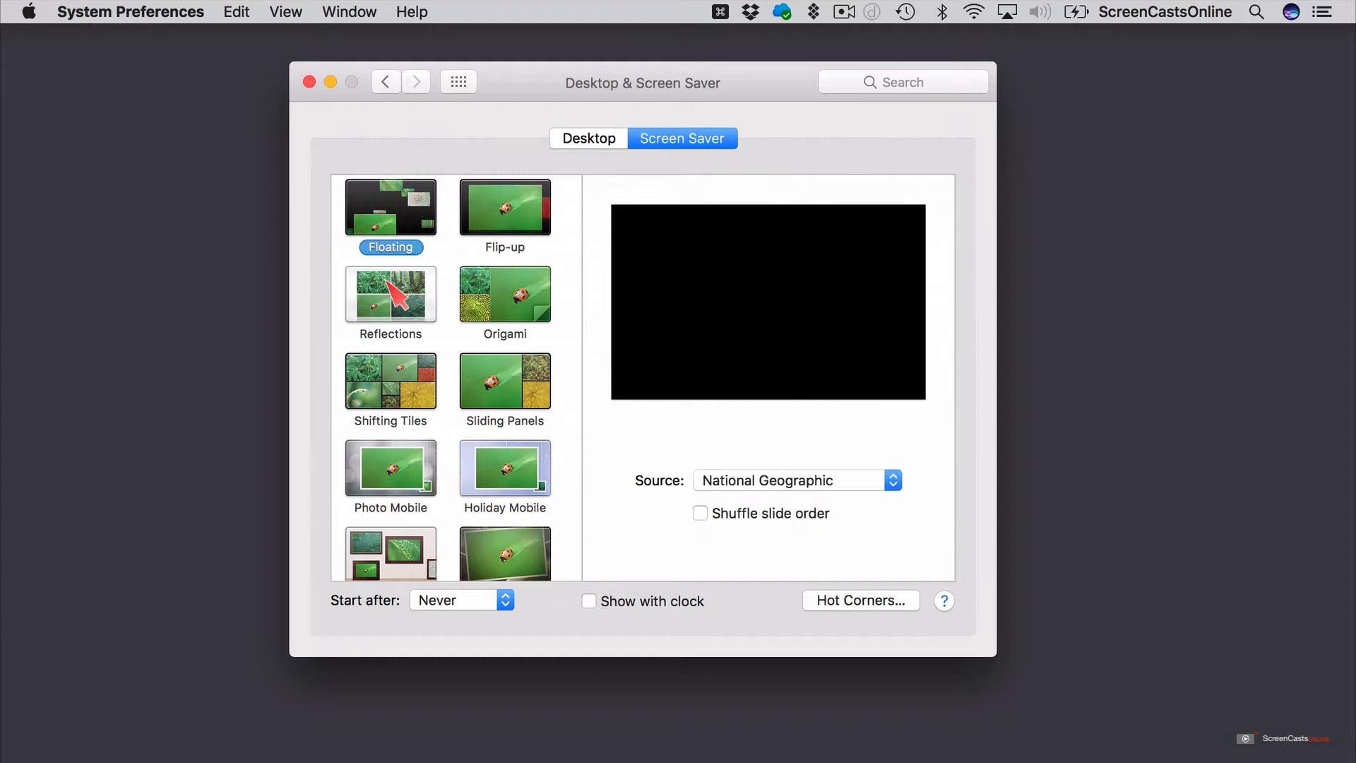
click(379, 276)
click(380, 369)
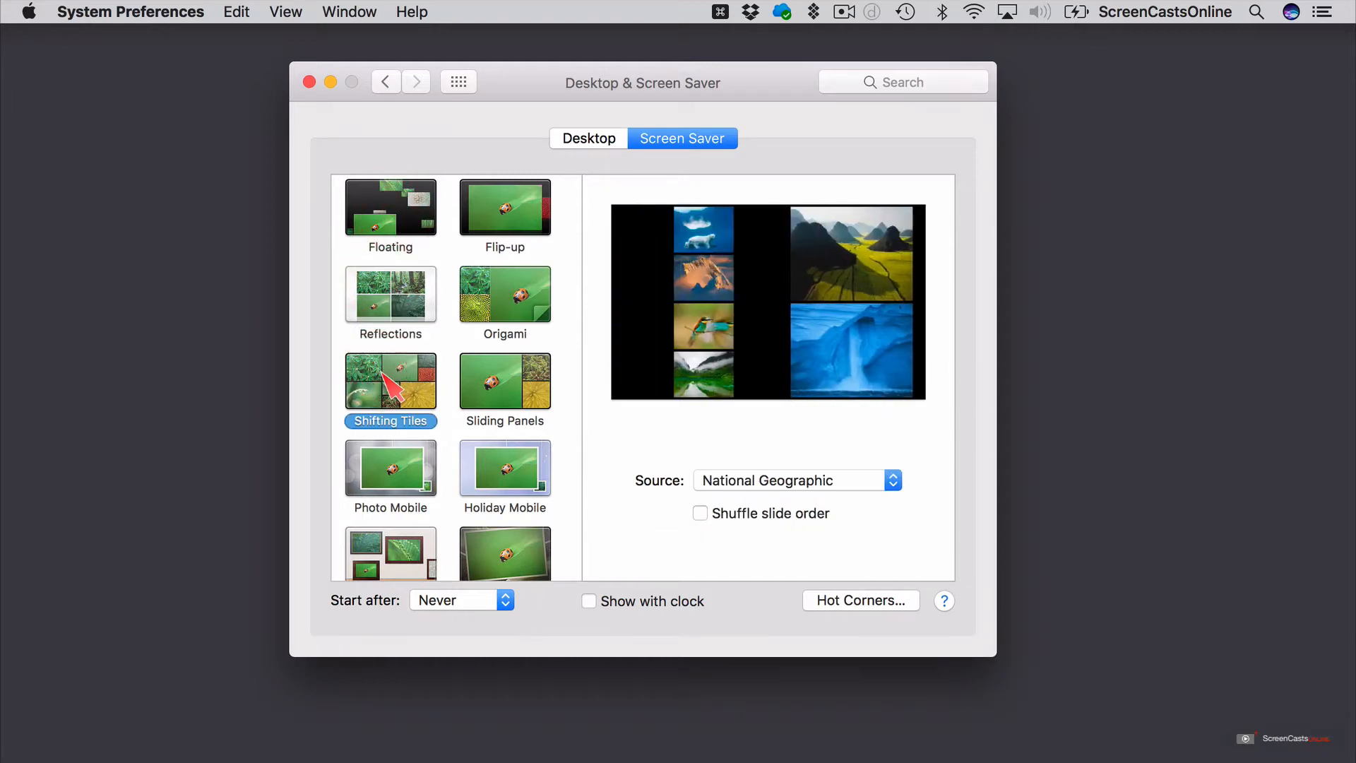
click(508, 604)
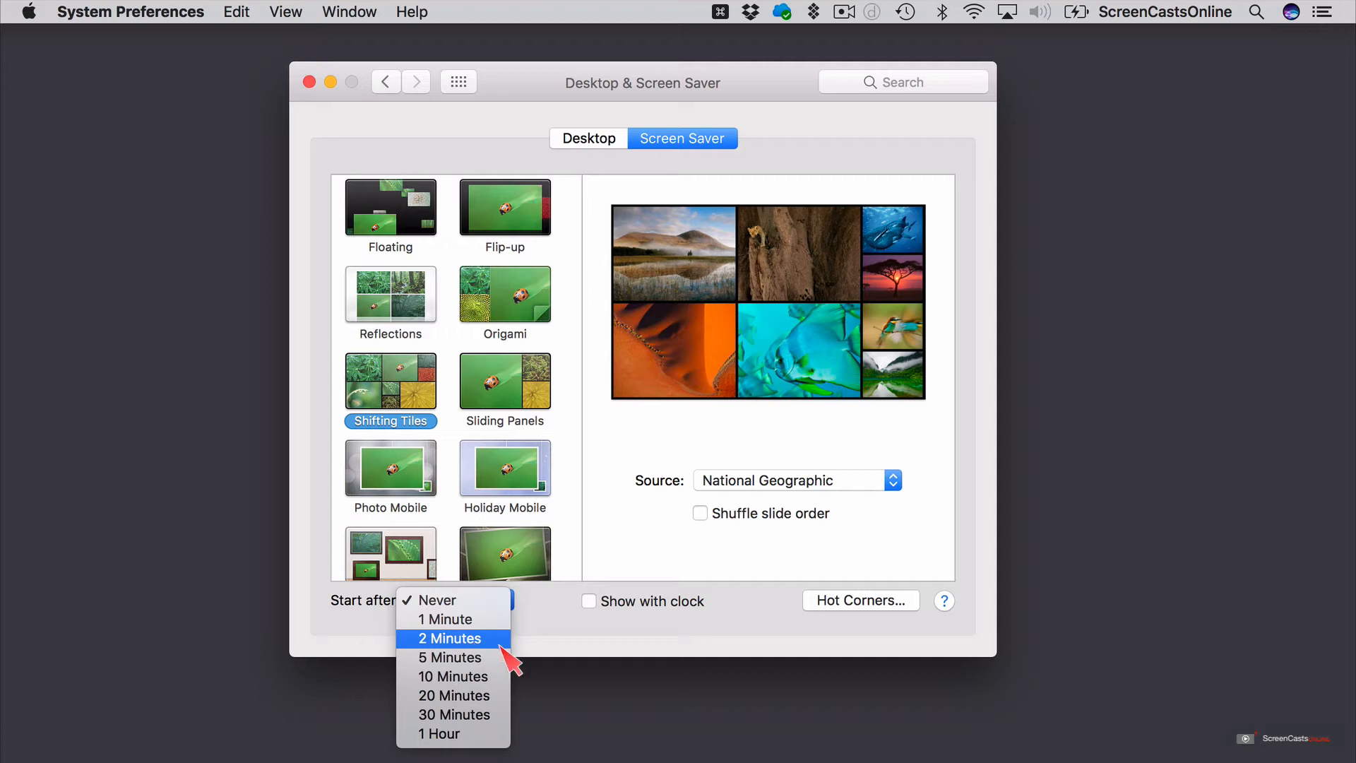
click(565, 633)
- Assign Start Screen Saver to the bottom-right hot corner of the screen
click(852, 602)
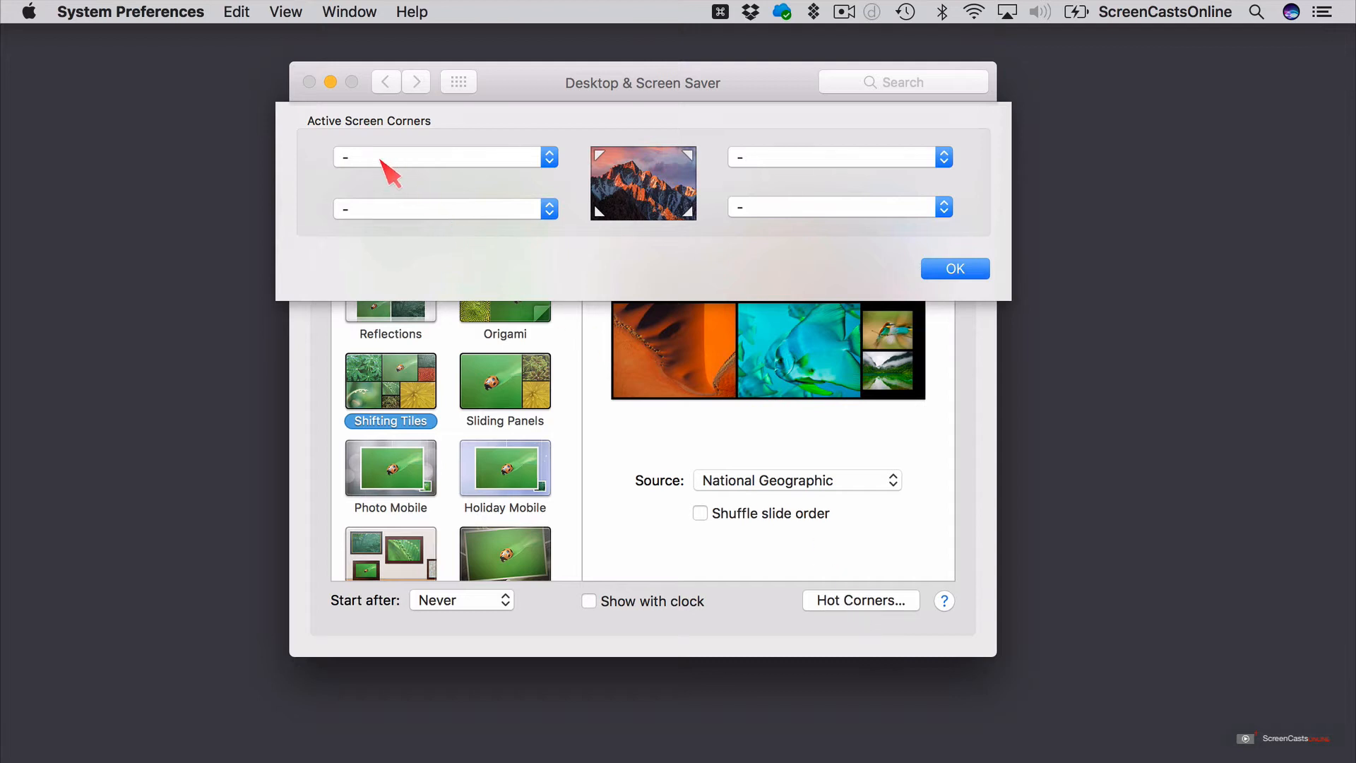
click(946, 207)
mouse_move(918, 20)
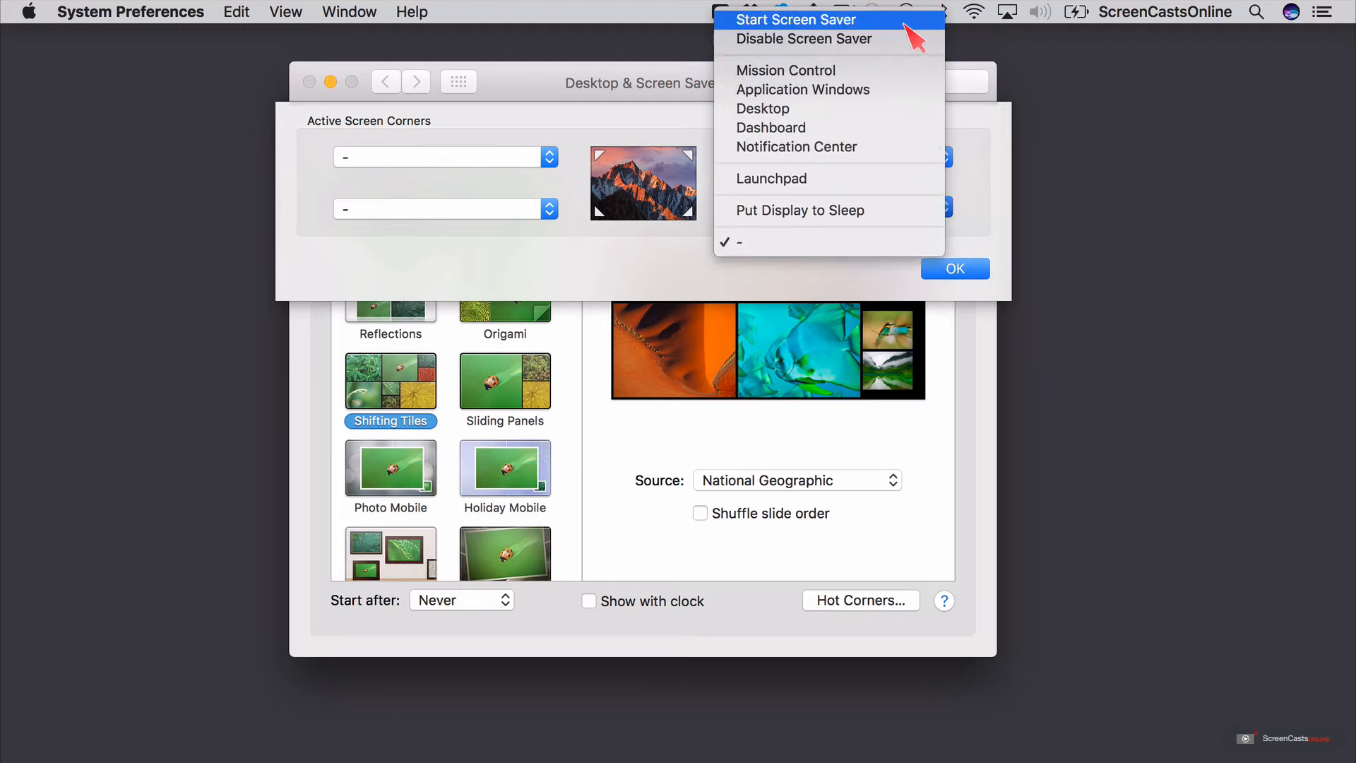
click(867, 22)
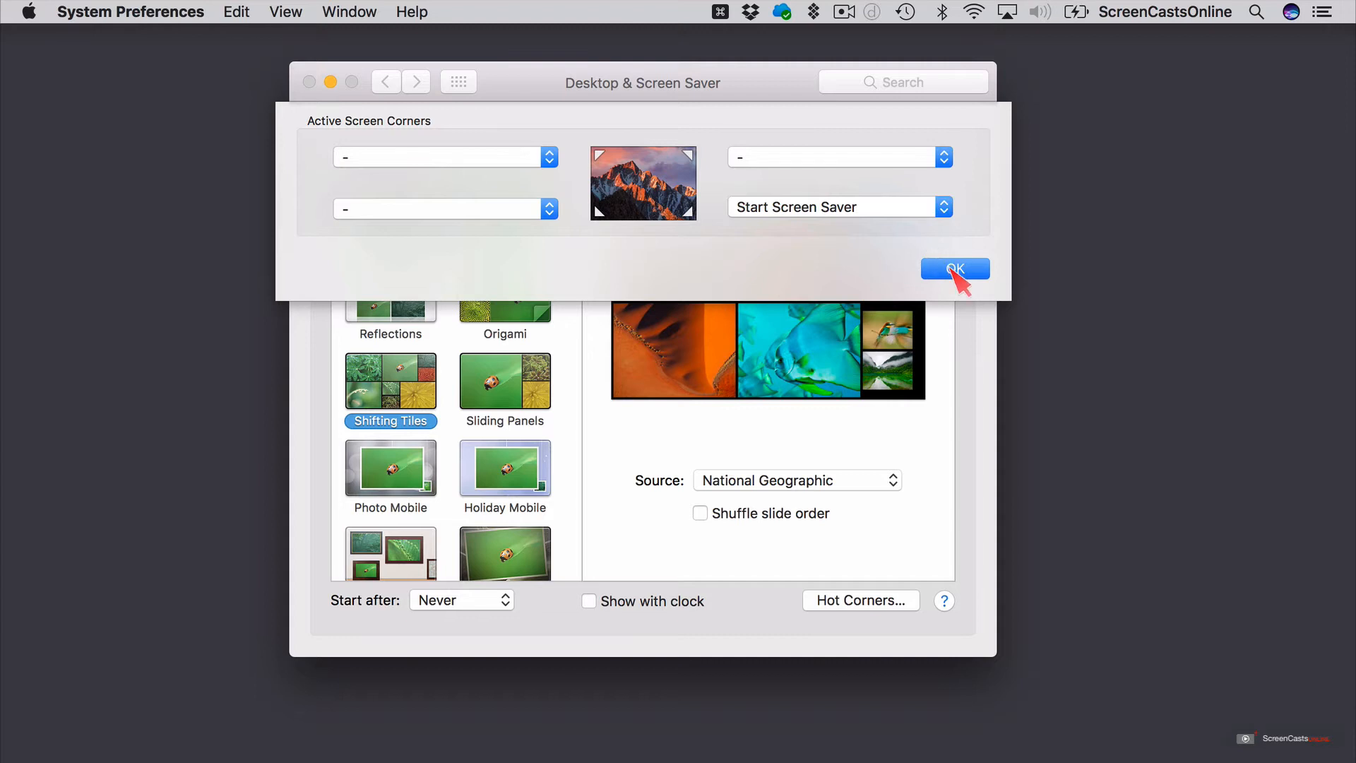
click(955, 269)
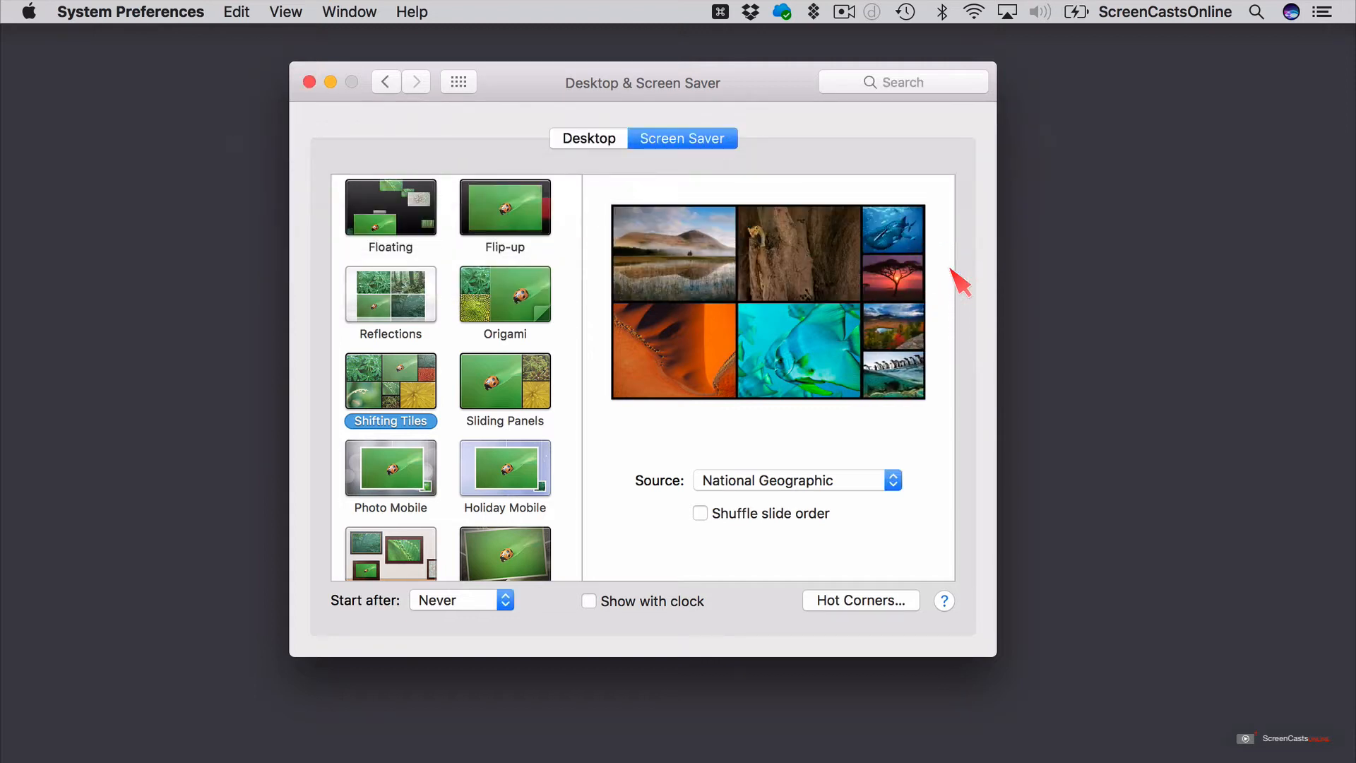
- Trigger the screen saver from the bottom-right screen corner and unlock the Mac with the account password
mouse_move(1355, 762)
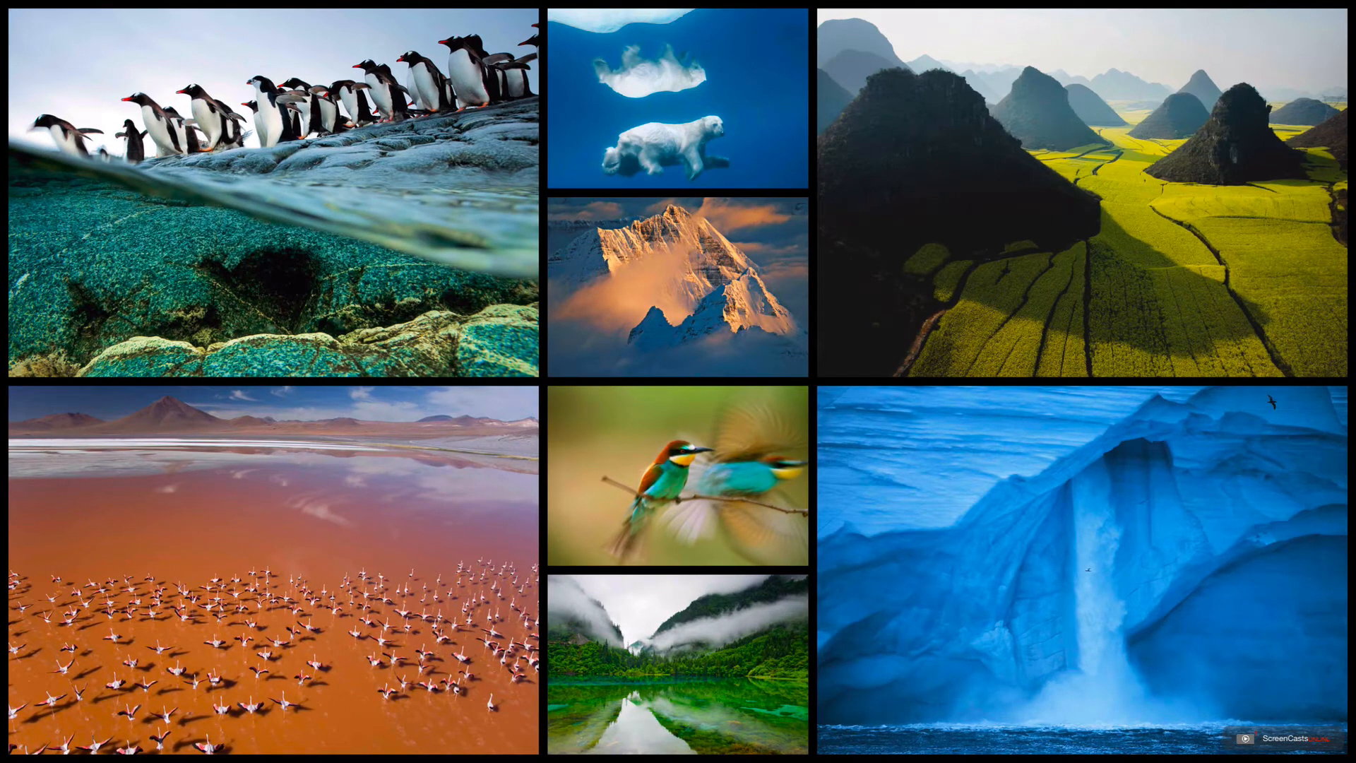
key(Escape)
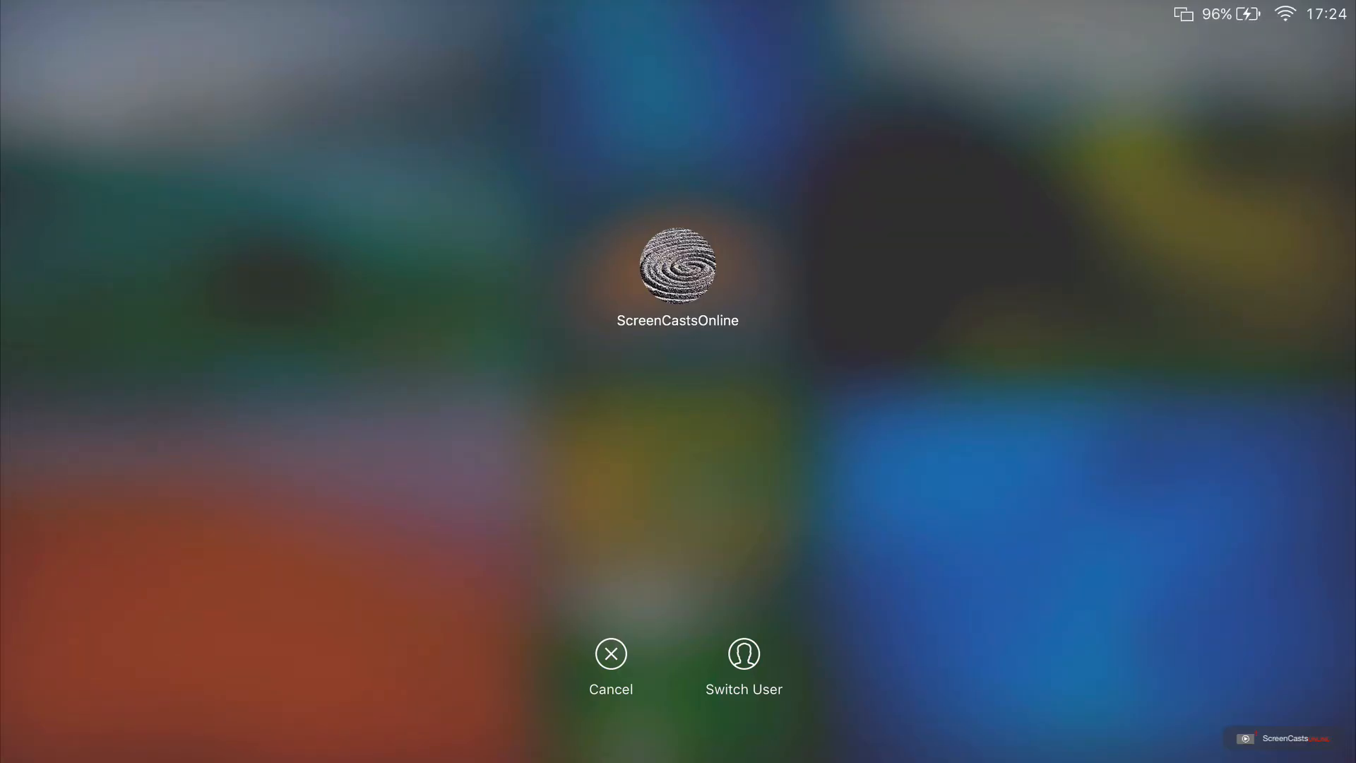
text(•••)
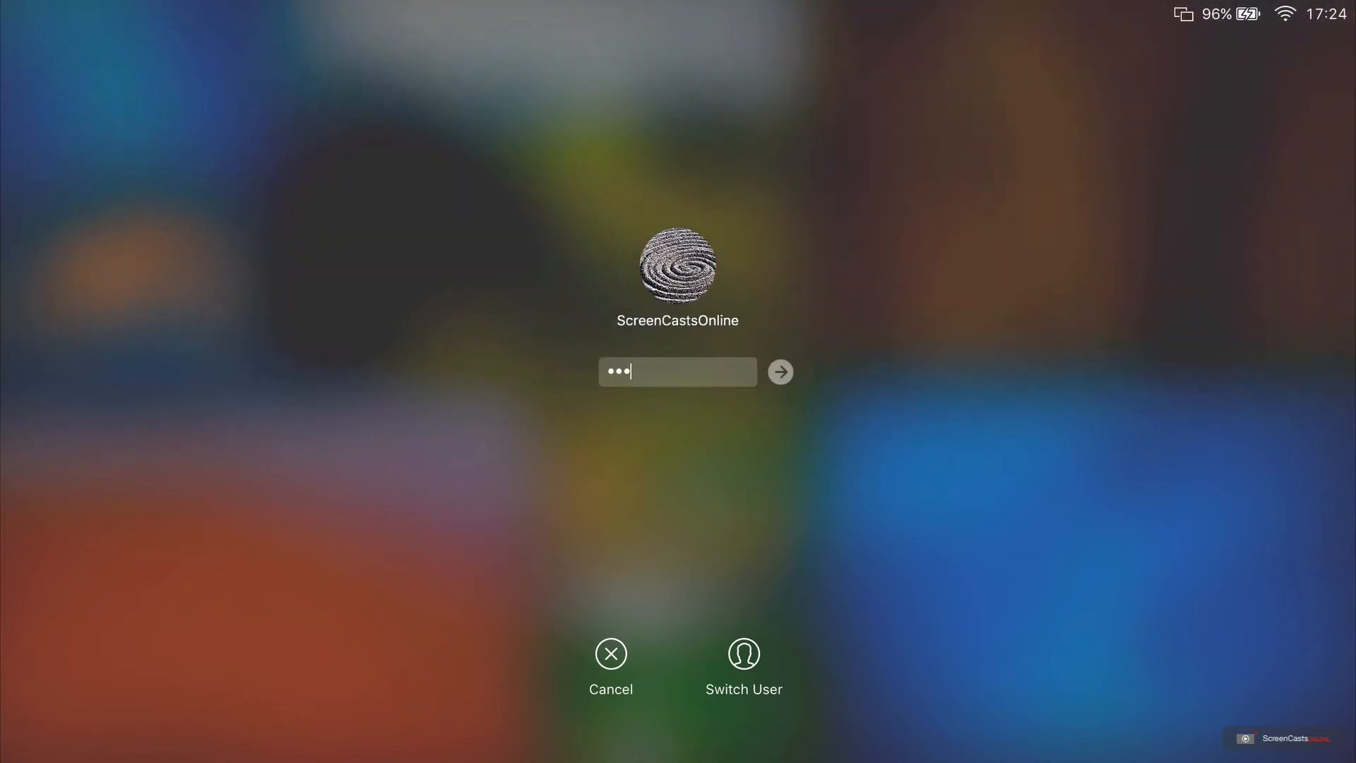
text(••••••)
key(Return)
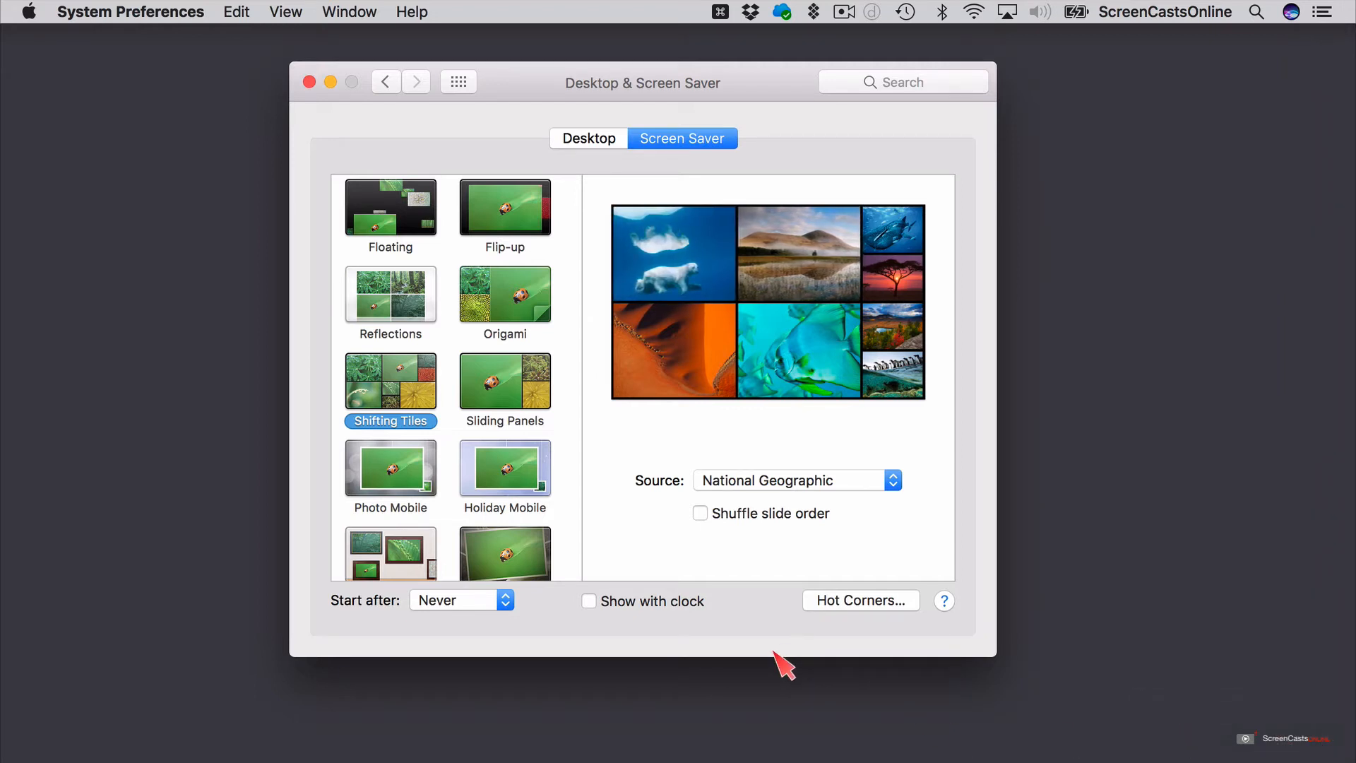
- Set the bottom-right hot corner to Put Display to Sleep
click(851, 612)
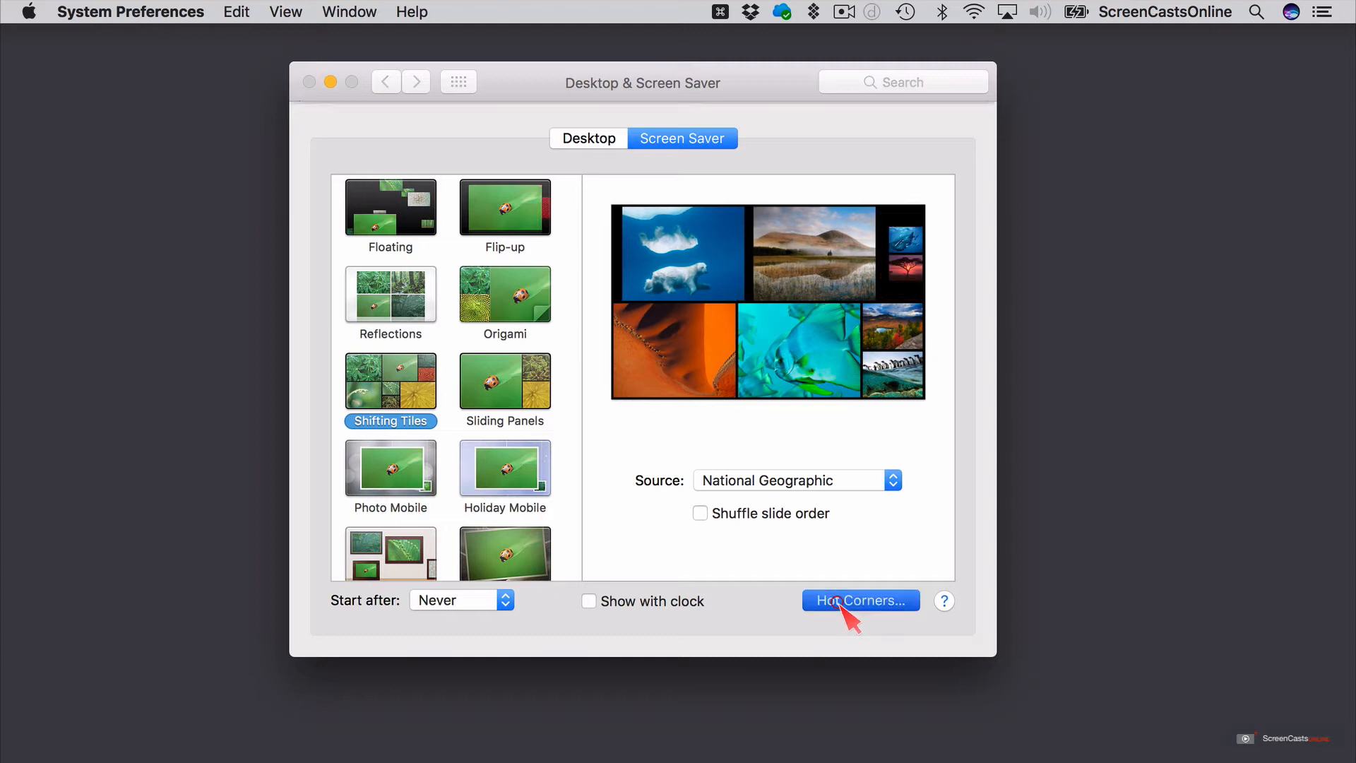
click(946, 209)
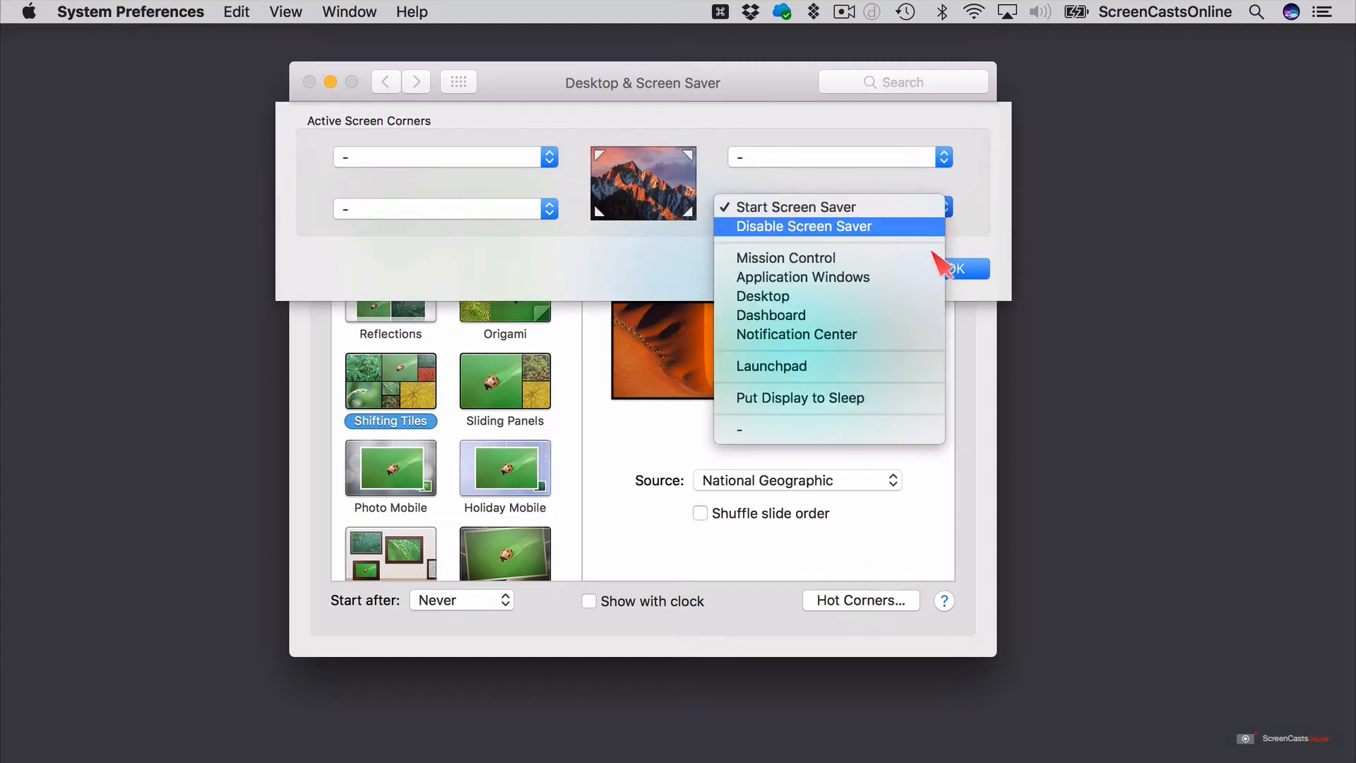
click(909, 400)
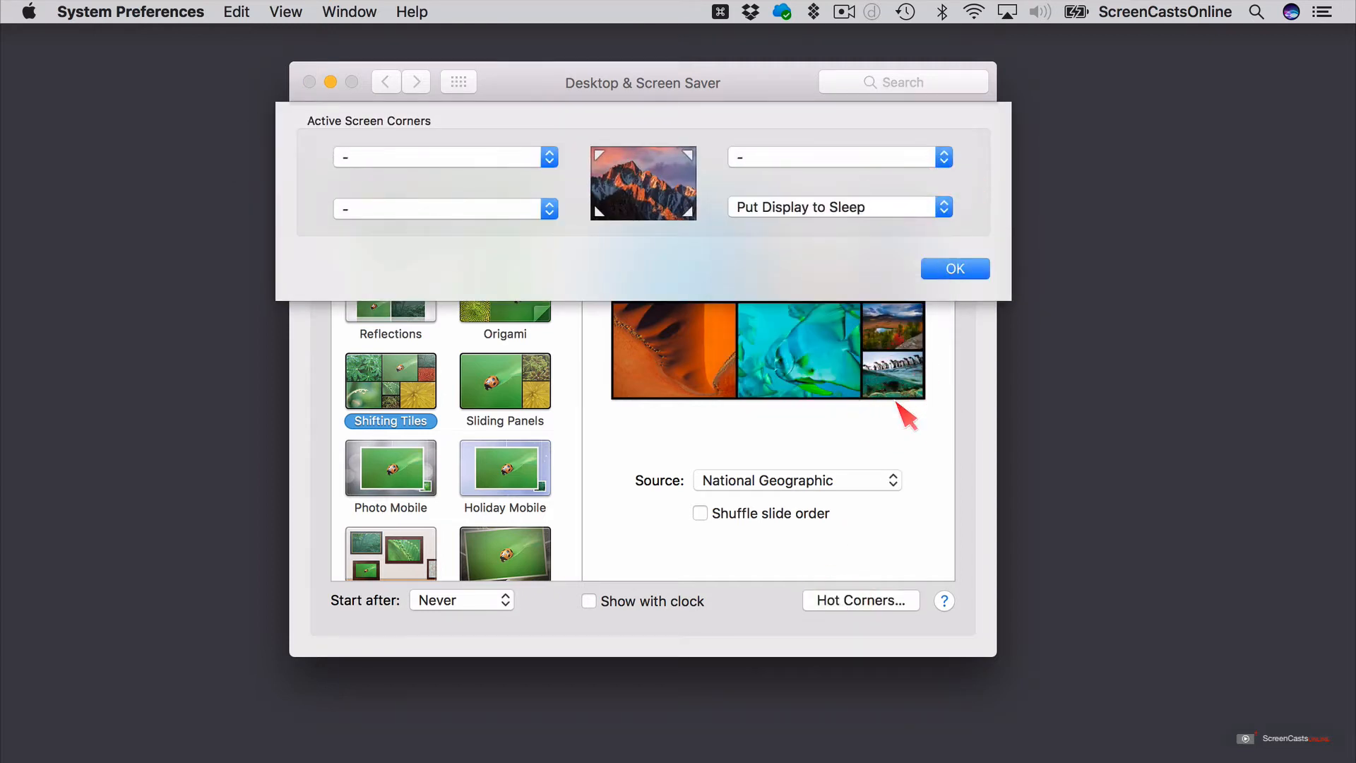
click(951, 276)
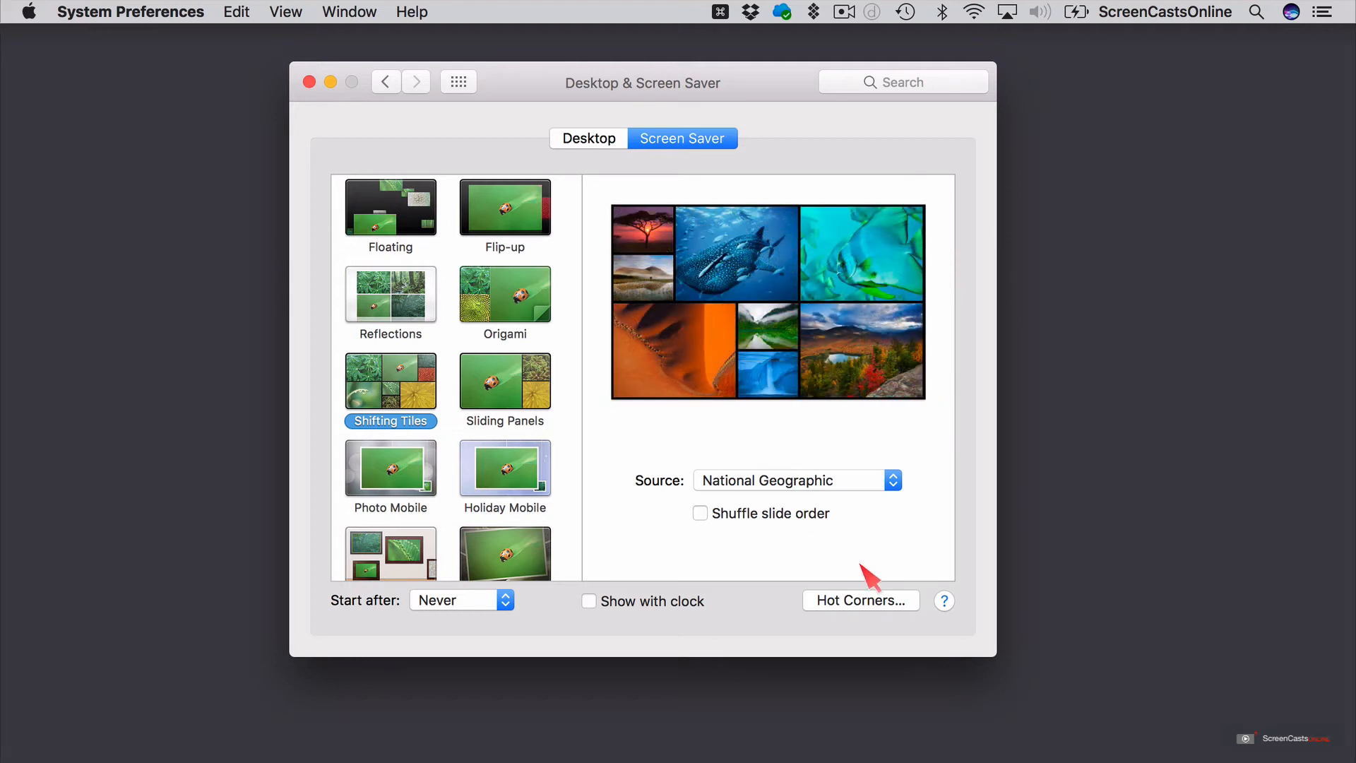
- Examine the actions available for the top-right hot corner and leave it unassigned
click(871, 605)
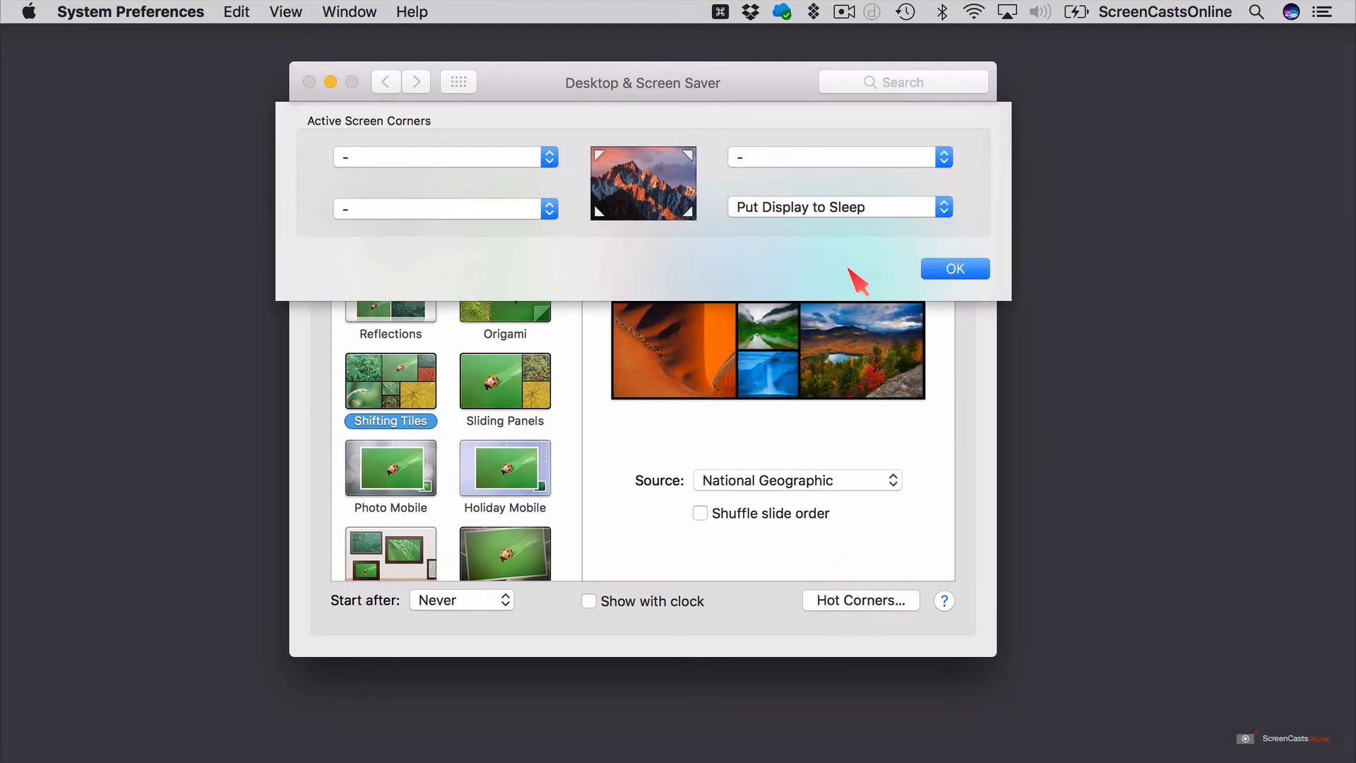
click(945, 157)
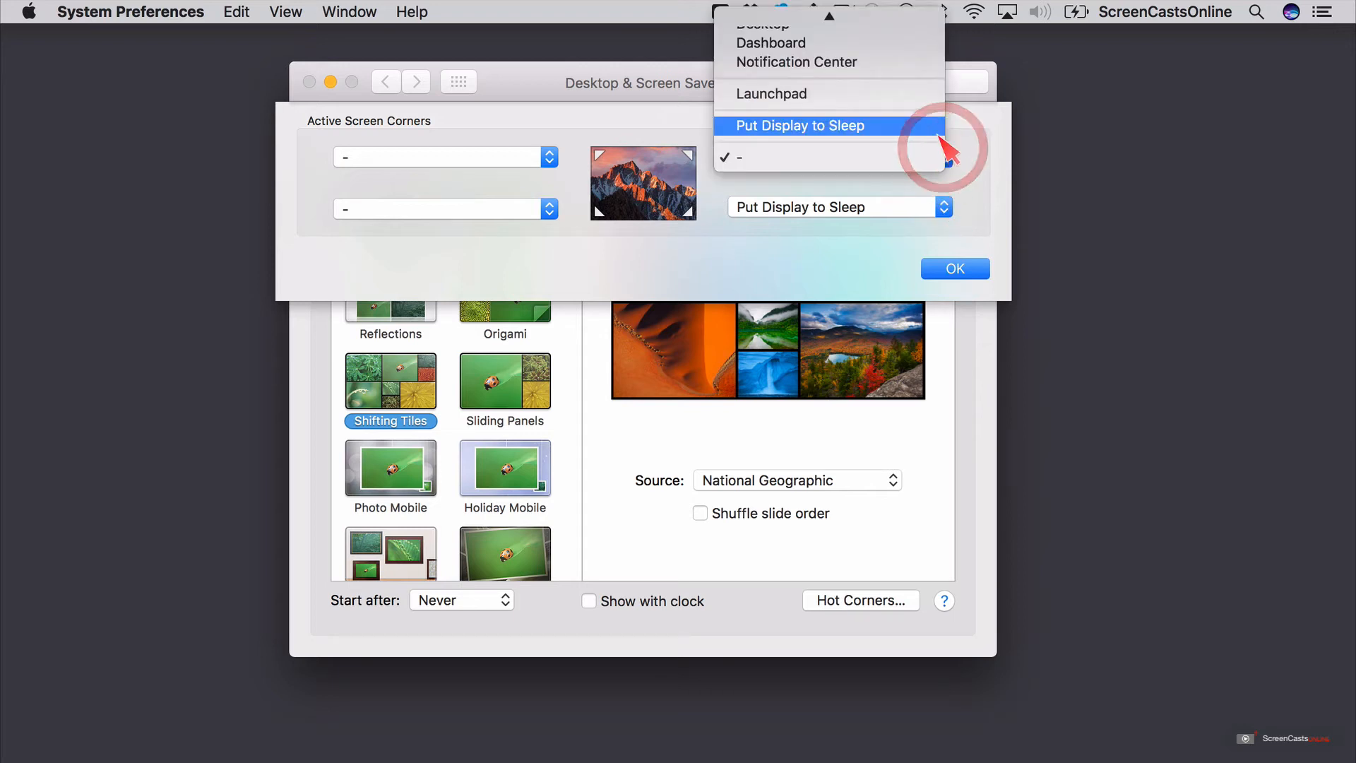
scroll(945, 145, up, 3)
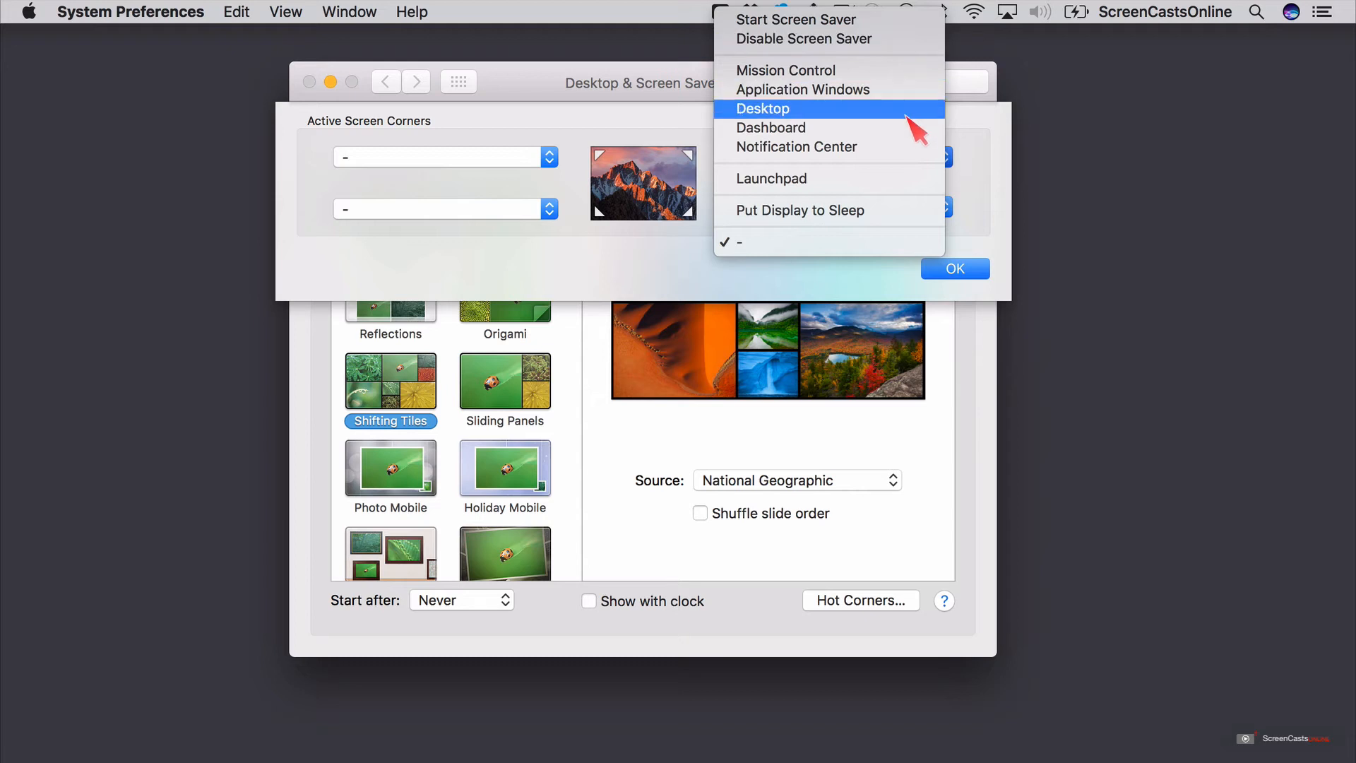
click(1067, 189)
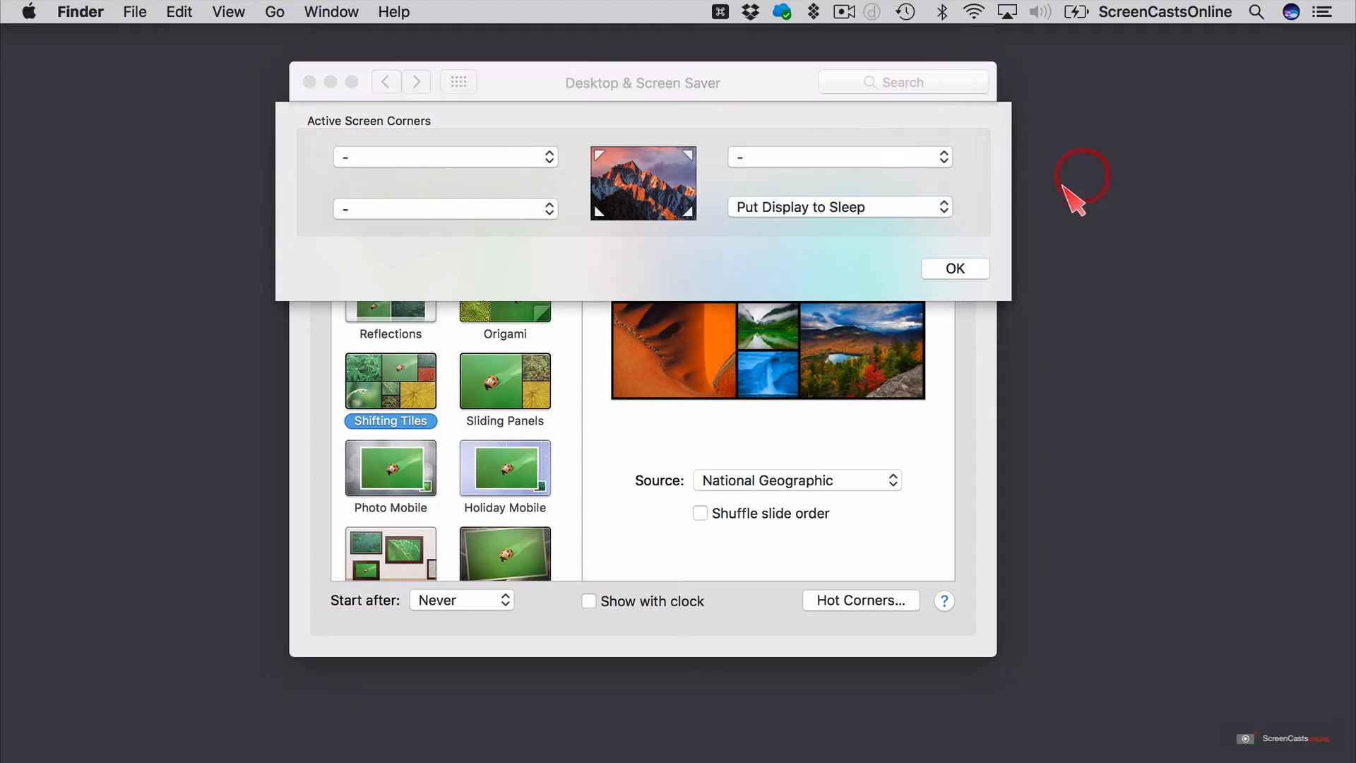
click(965, 268)
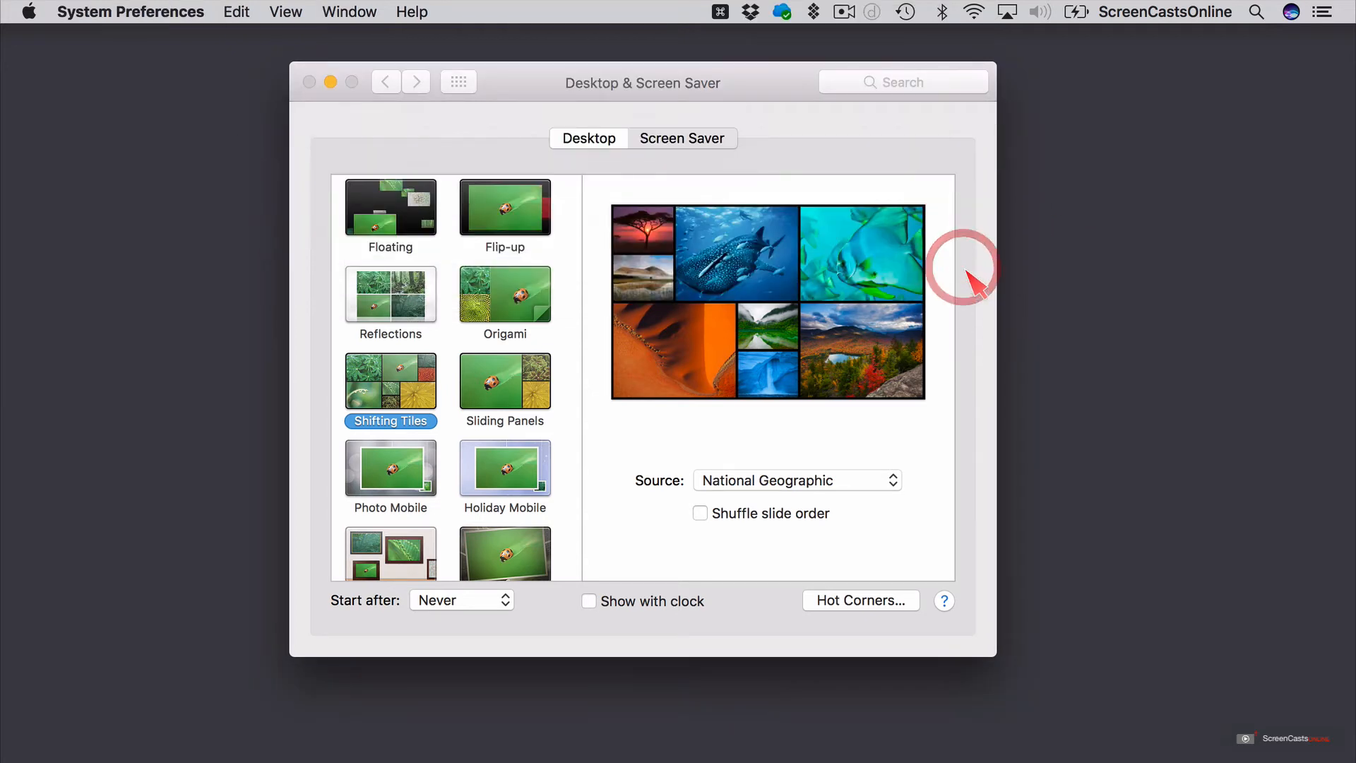
- Close the preferences window and look at the system's Sleep command without running it
click(309, 82)
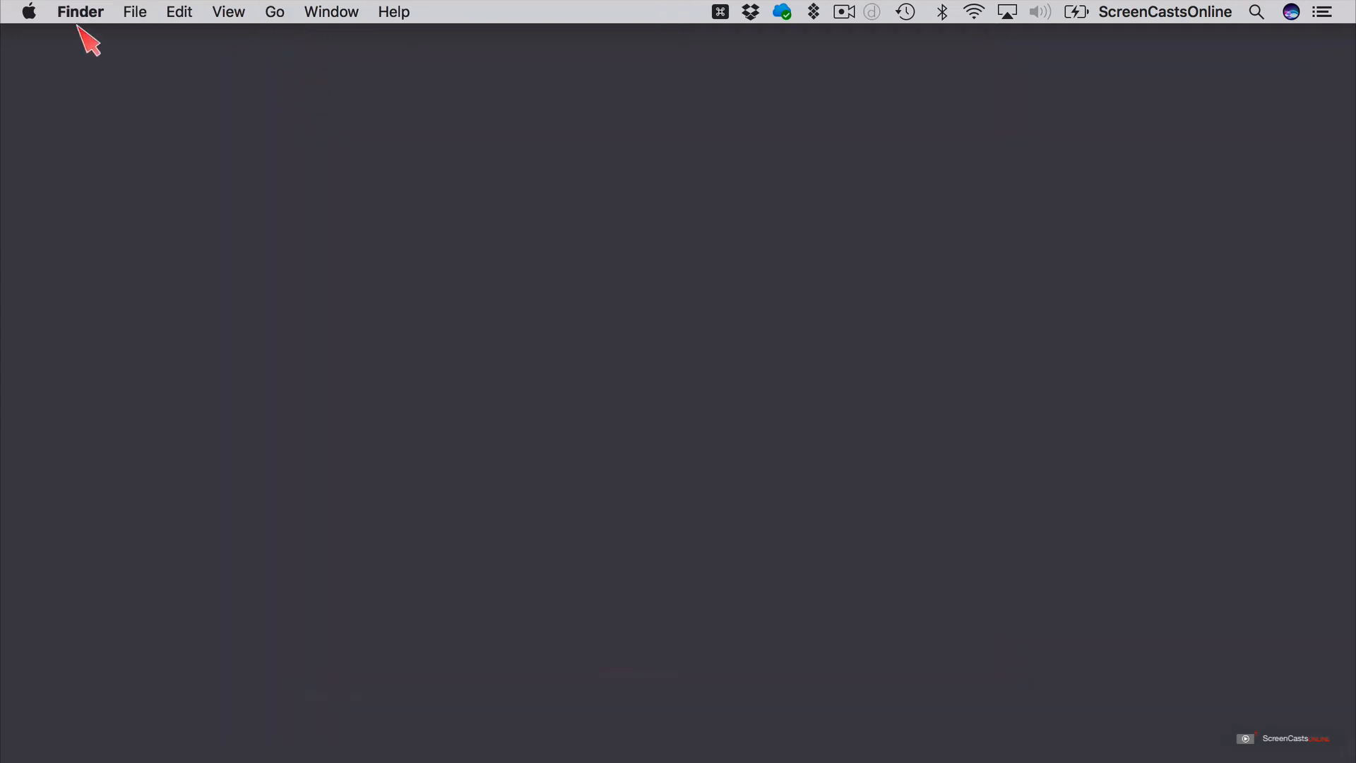
click(31, 13)
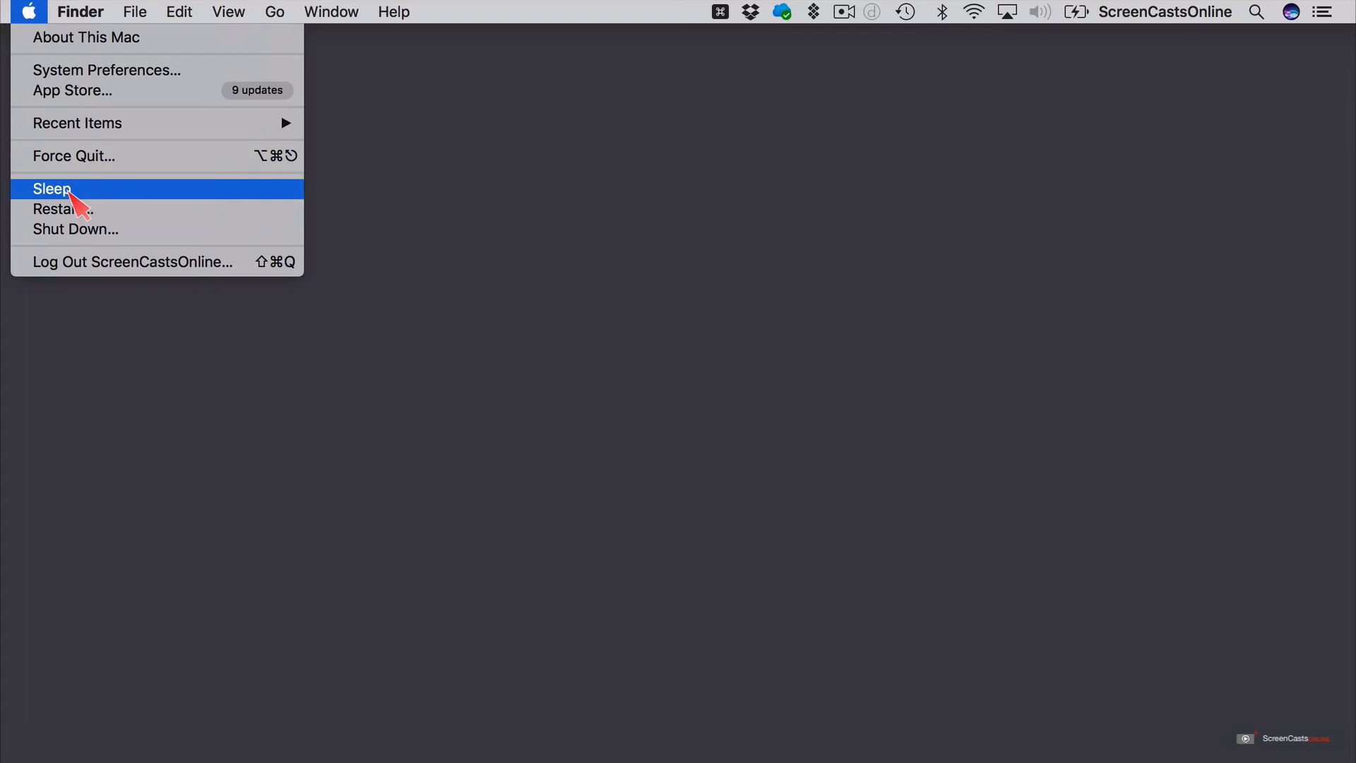
click(459, 171)
- Examine the sleep and wake schedule and the power adapter's display-off delay in the Energy Saver preferences, and close them
key(super+space)
text(sys)
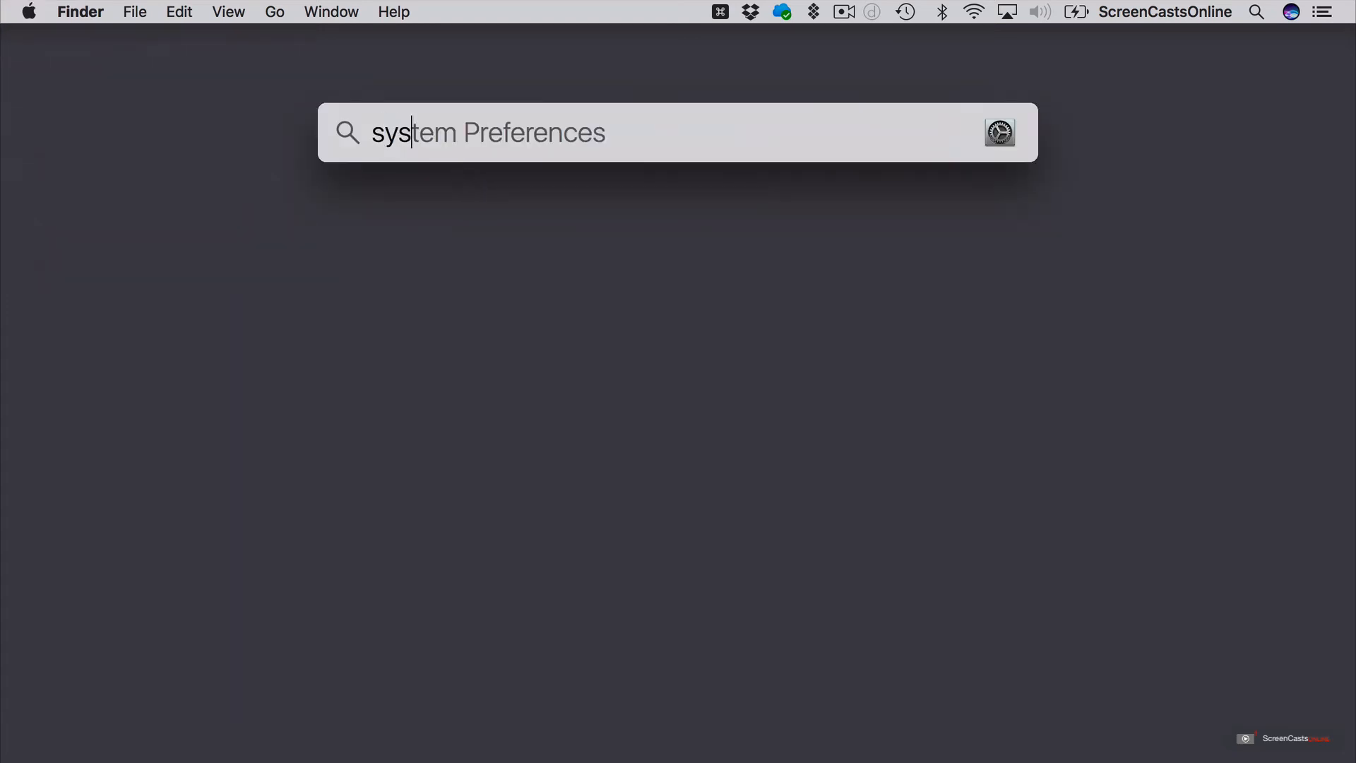
key(Return)
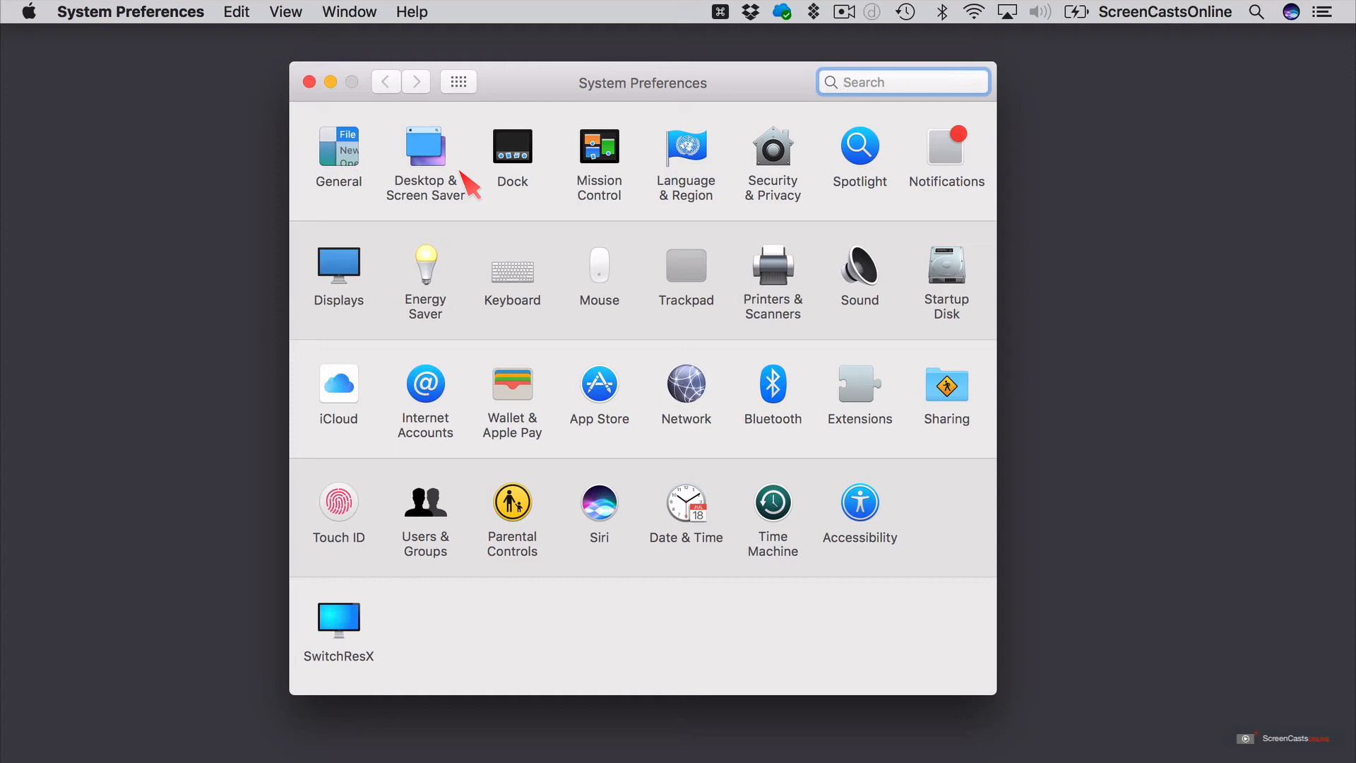
click(438, 272)
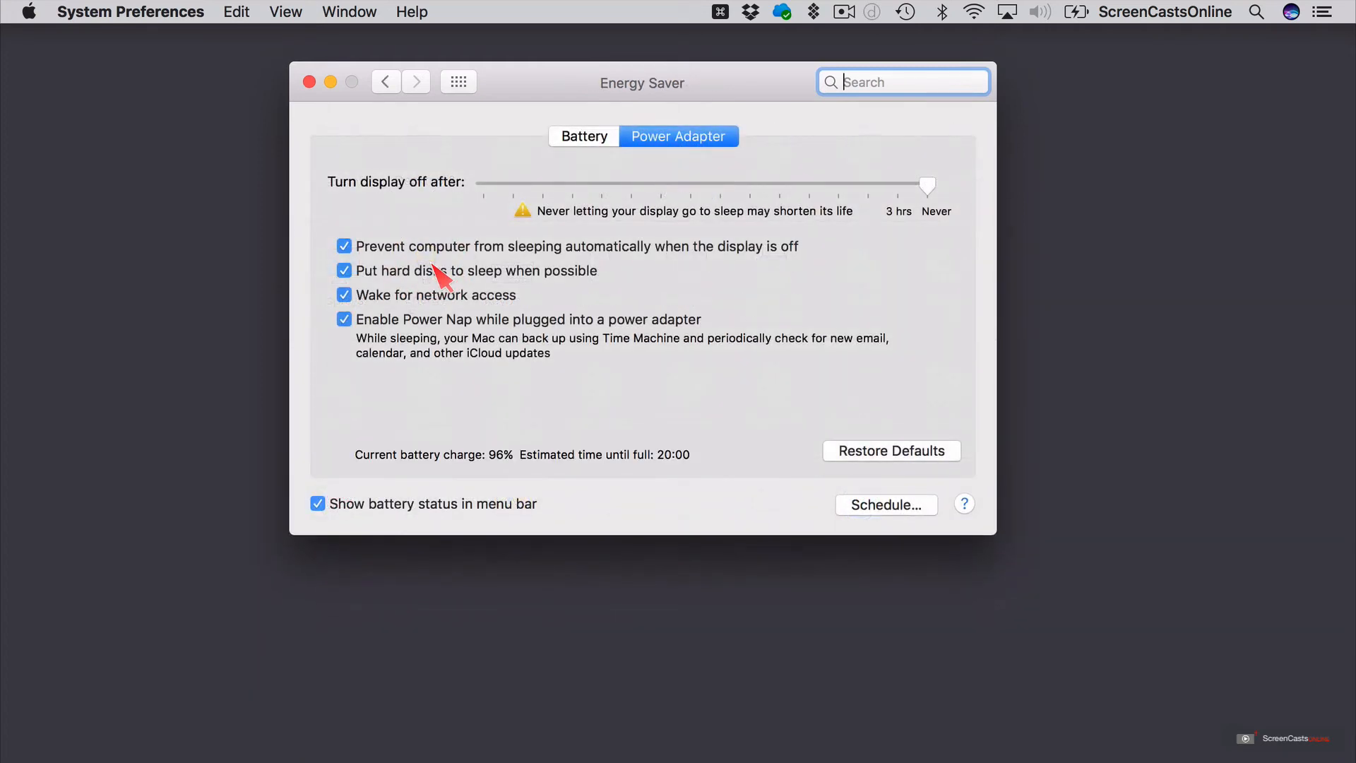
click(871, 509)
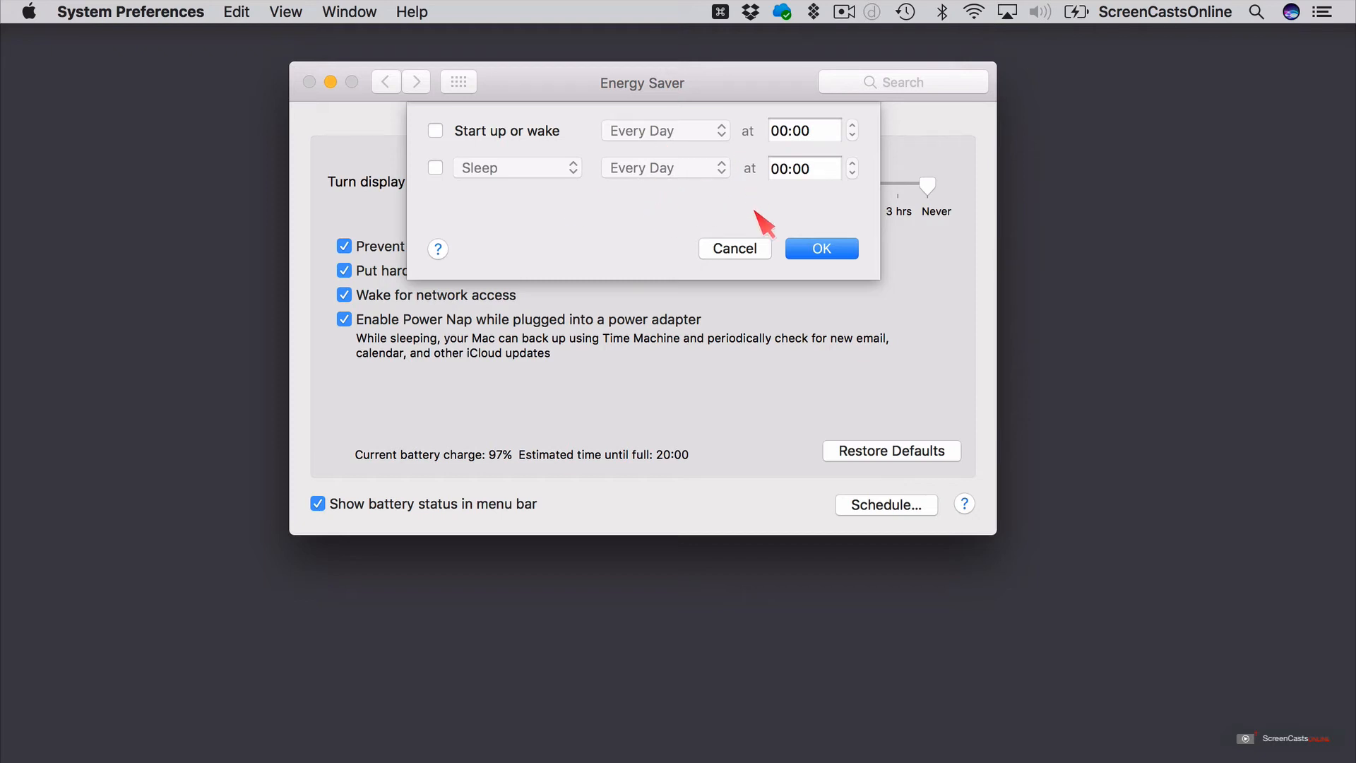
click(741, 251)
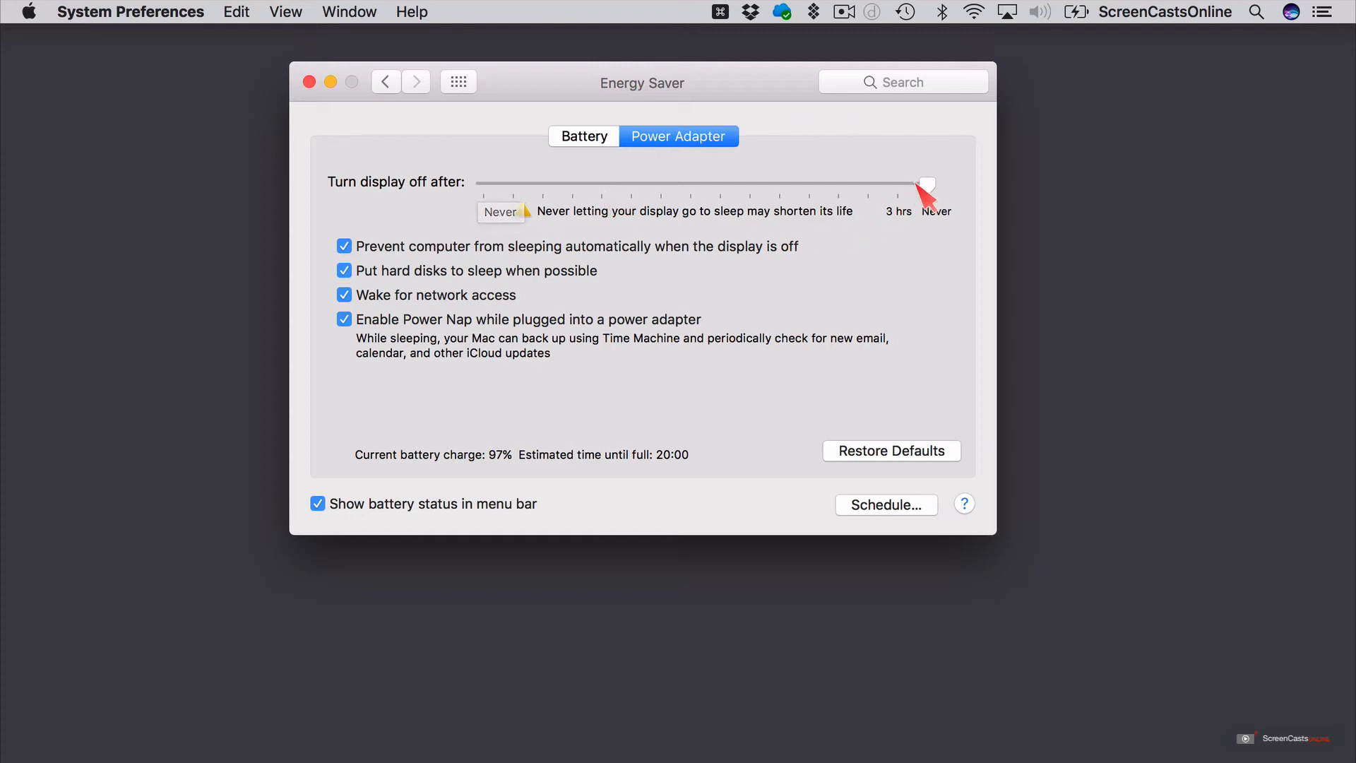
drag(927, 186, 955, 180)
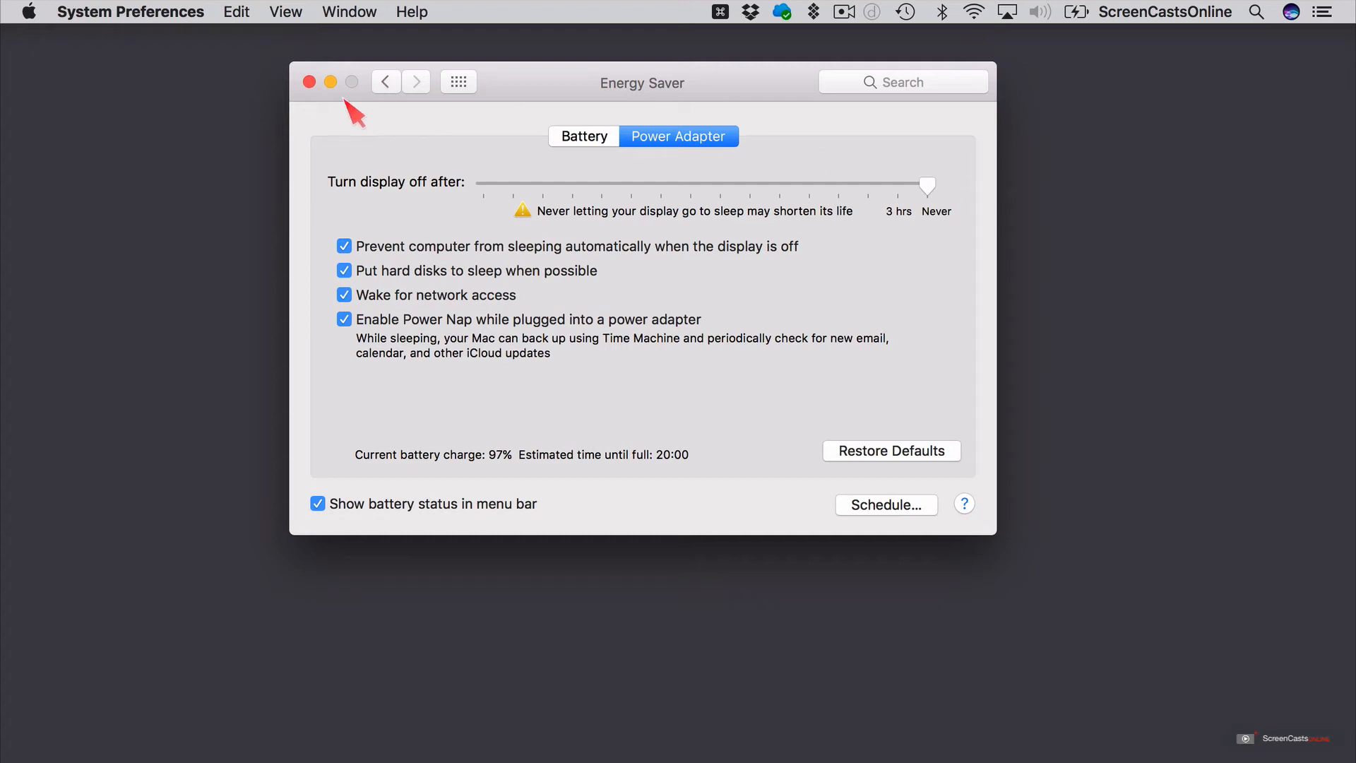
click(310, 83)
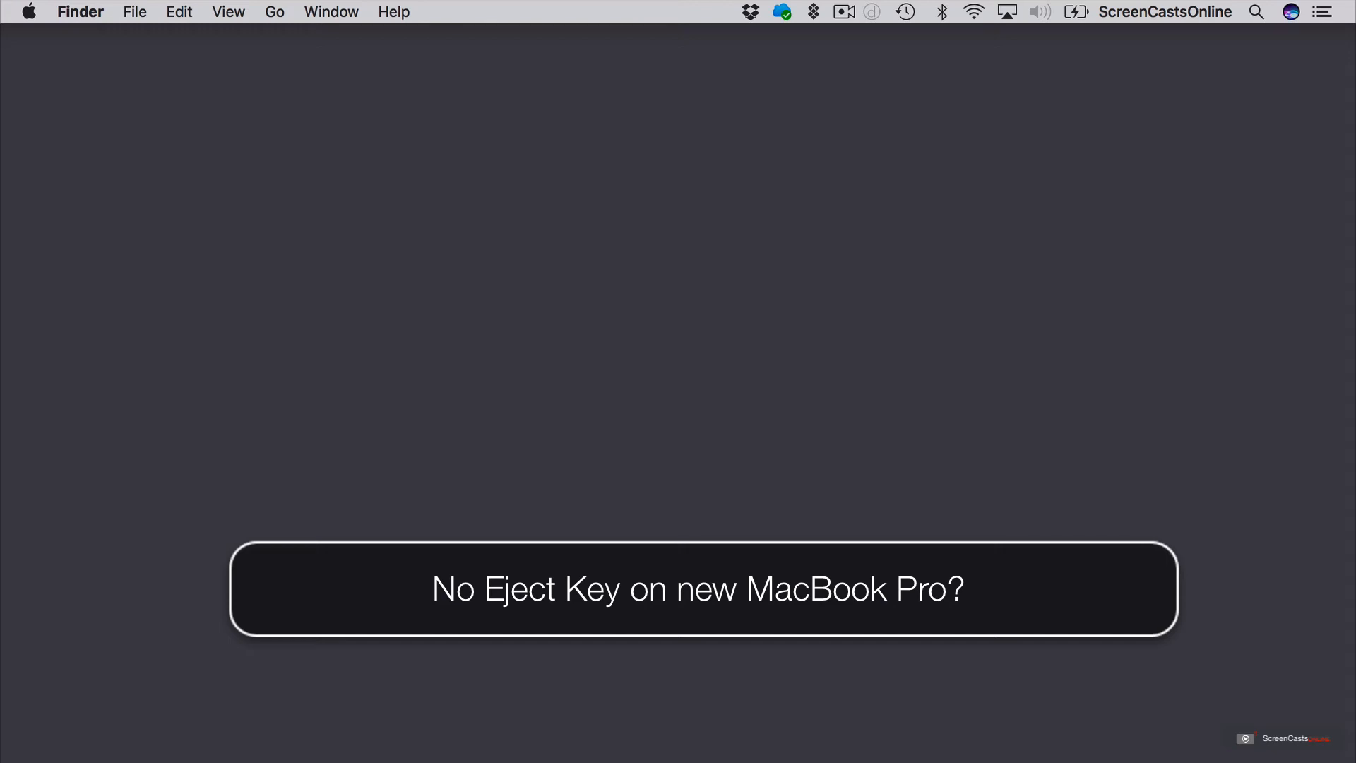
- Open the Touch Bar's Control Strip customization from the Keyboard preferences in System Preferences
key(super+space)
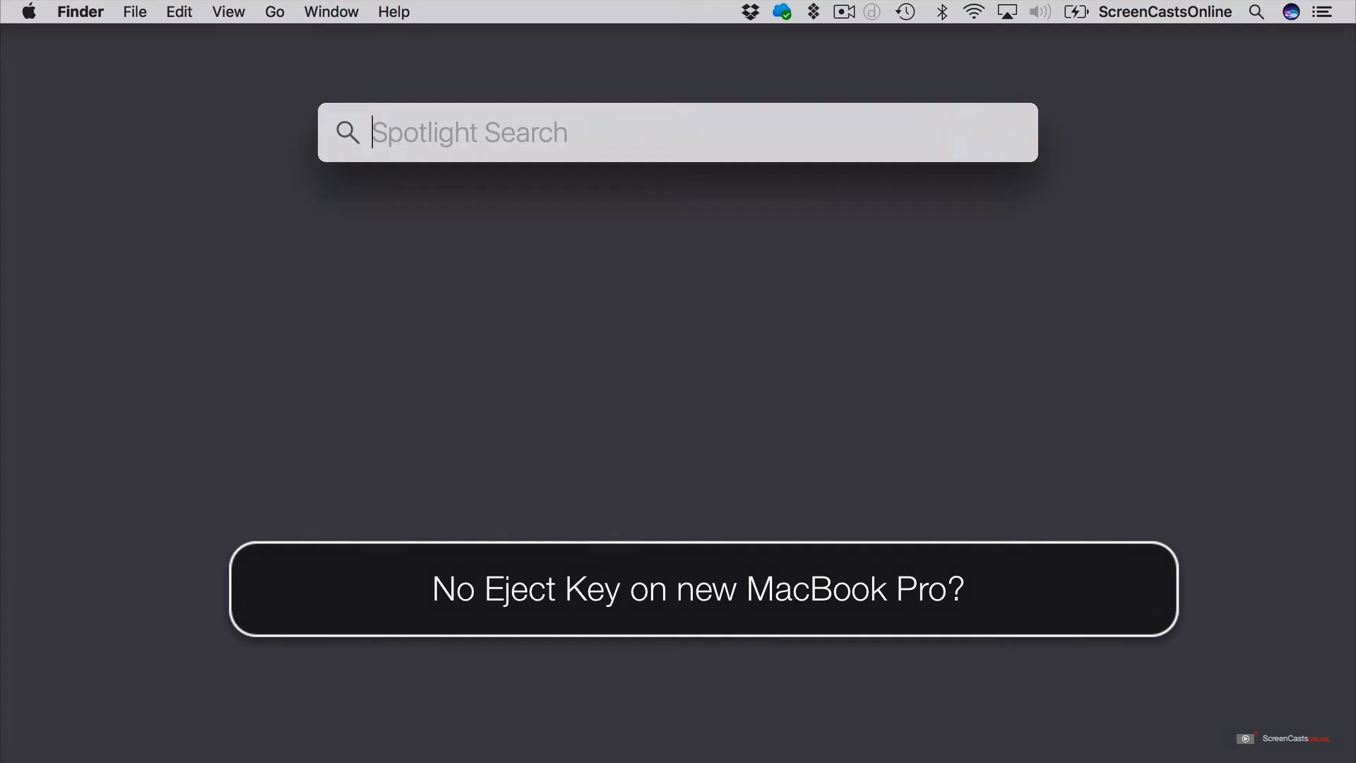
text(s)
key(Return)
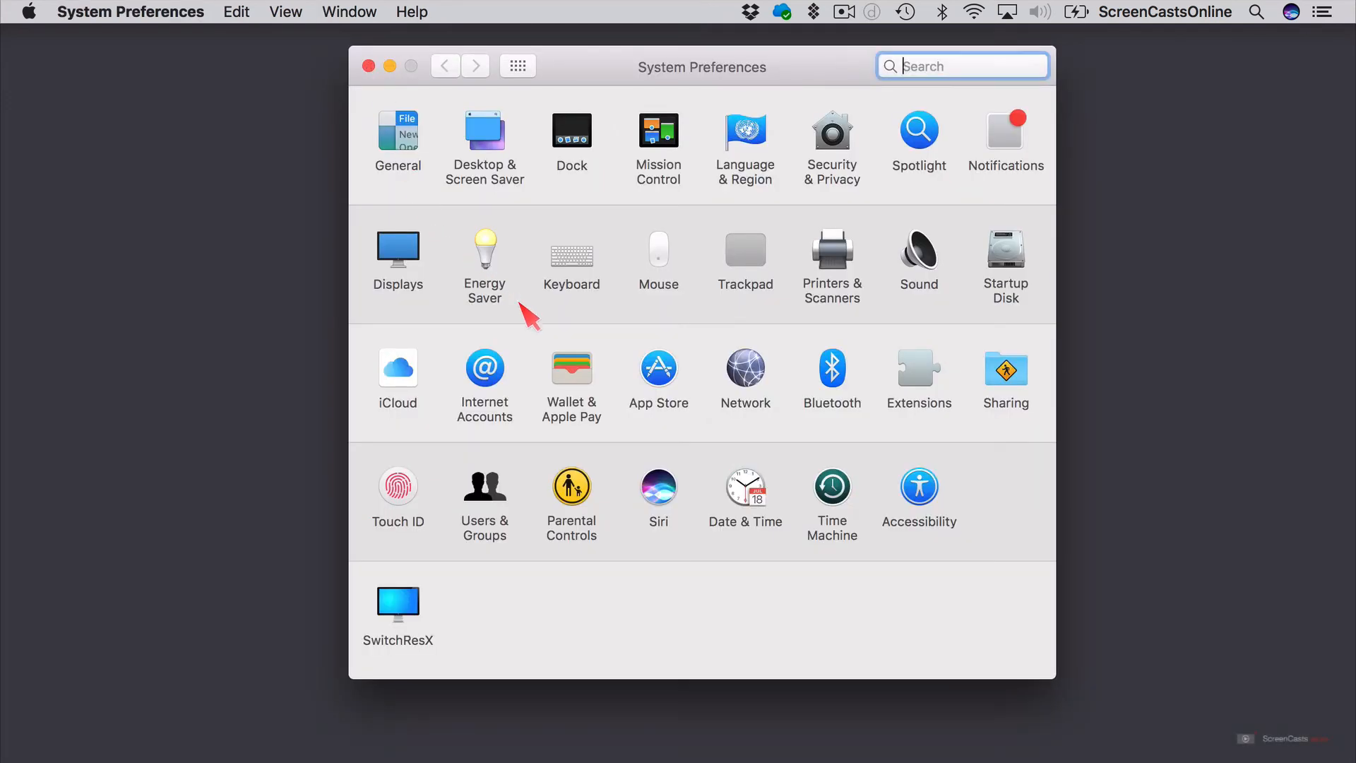
click(572, 253)
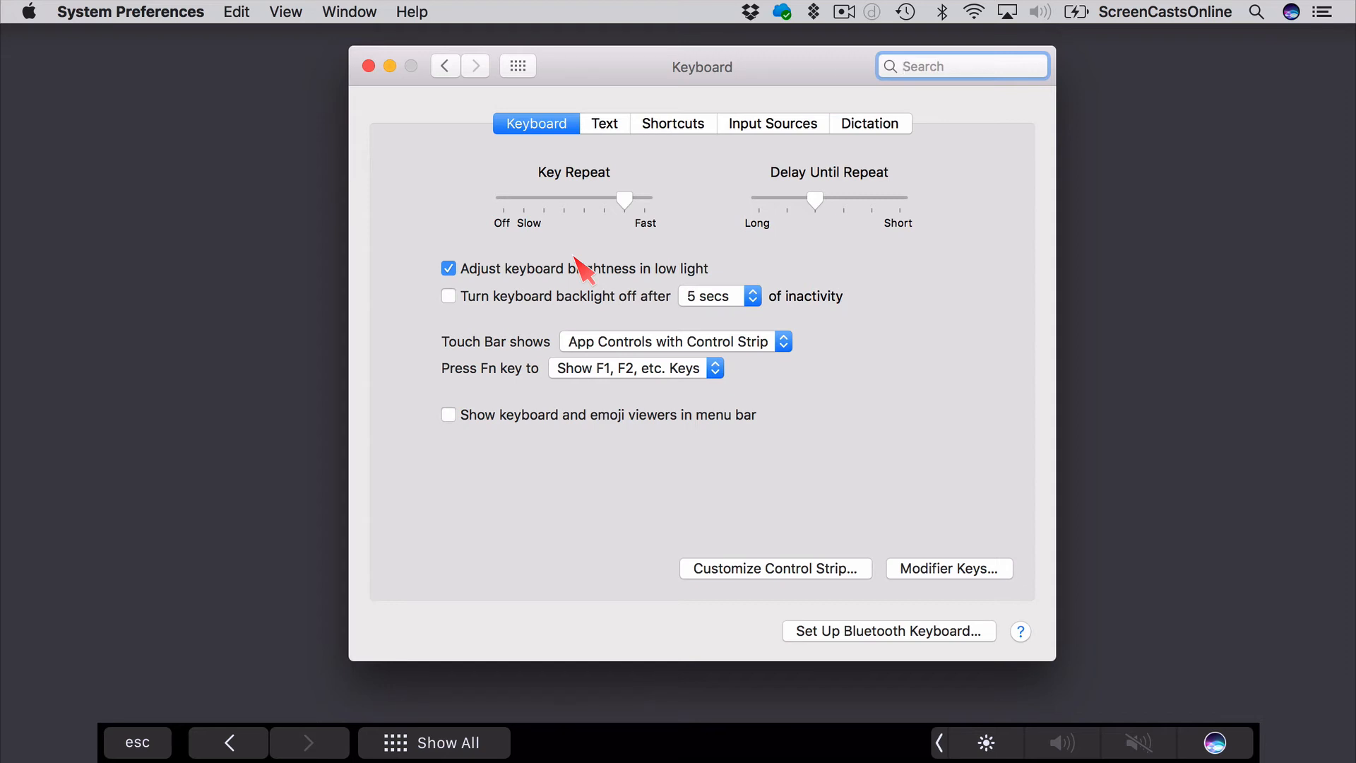
click(758, 568)
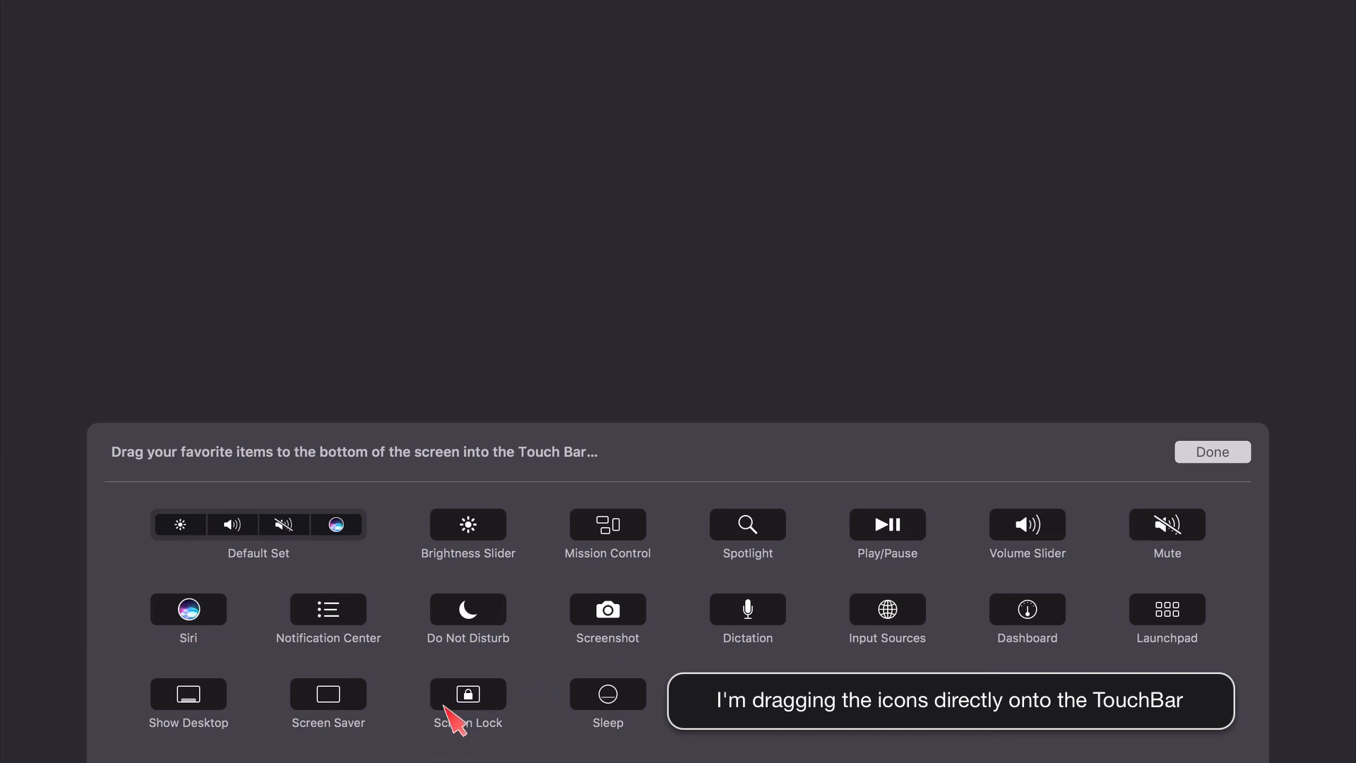
- Add the Screen Saver, Screen Lock and Sleep items to the Touch Bar's Control Strip and finish customizing
drag(461, 698, 758, 762)
drag(604, 696, 803, 762)
click(1227, 454)
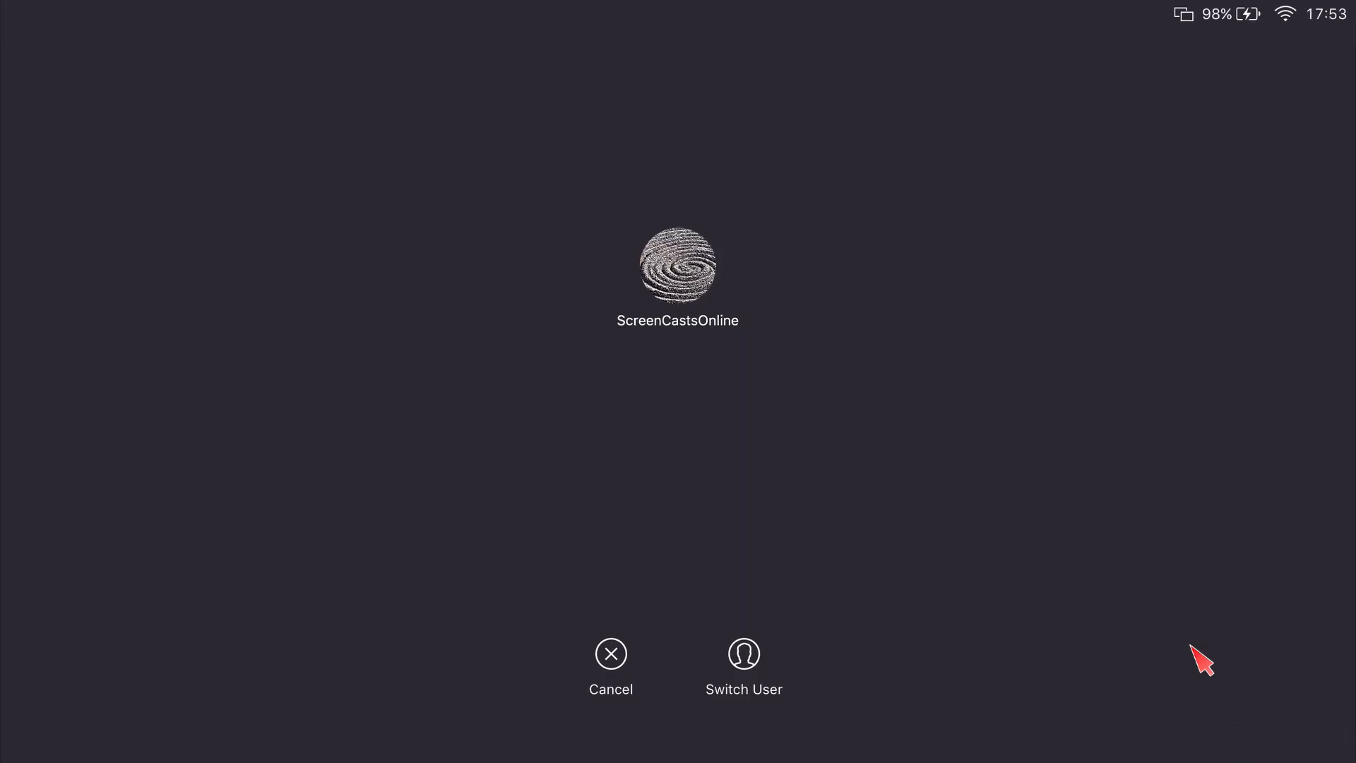
- Unlock the locked screen by entering the account password
text(********)
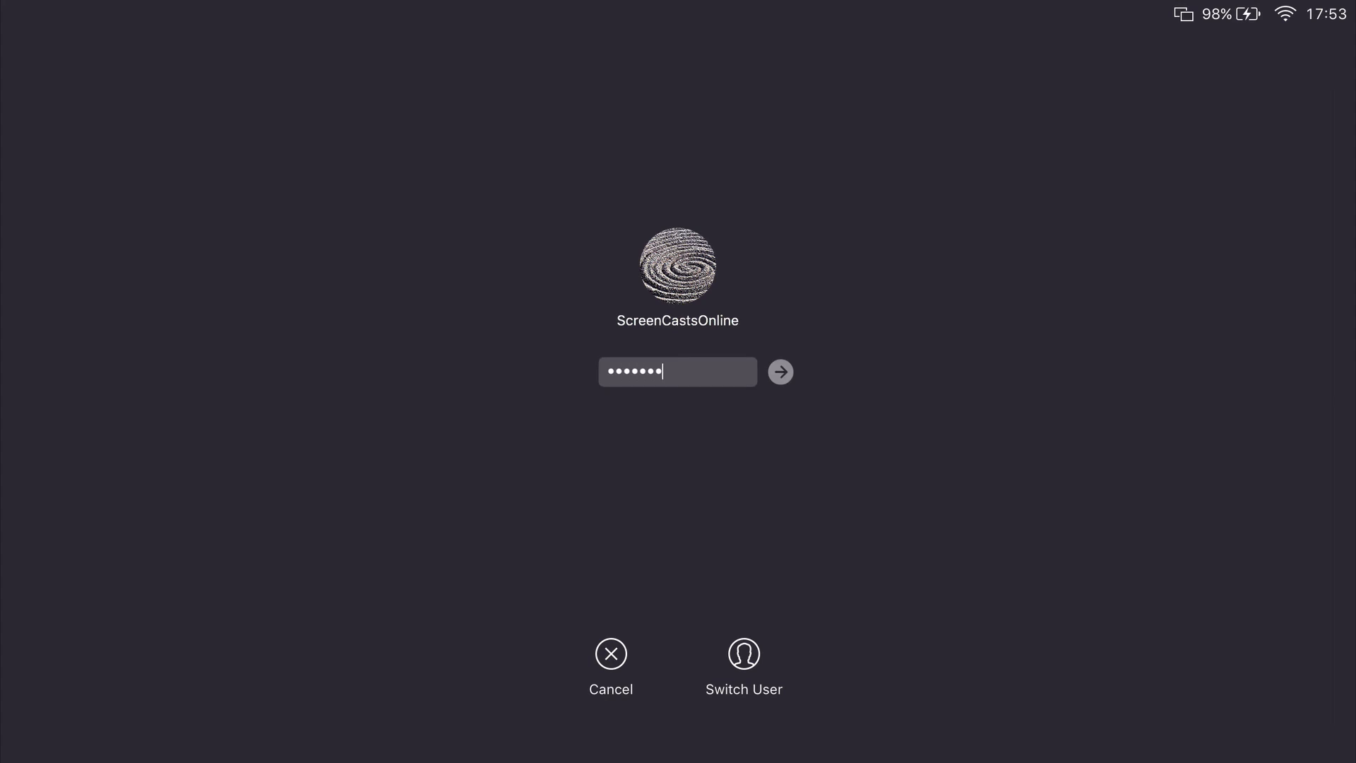
key(Return)
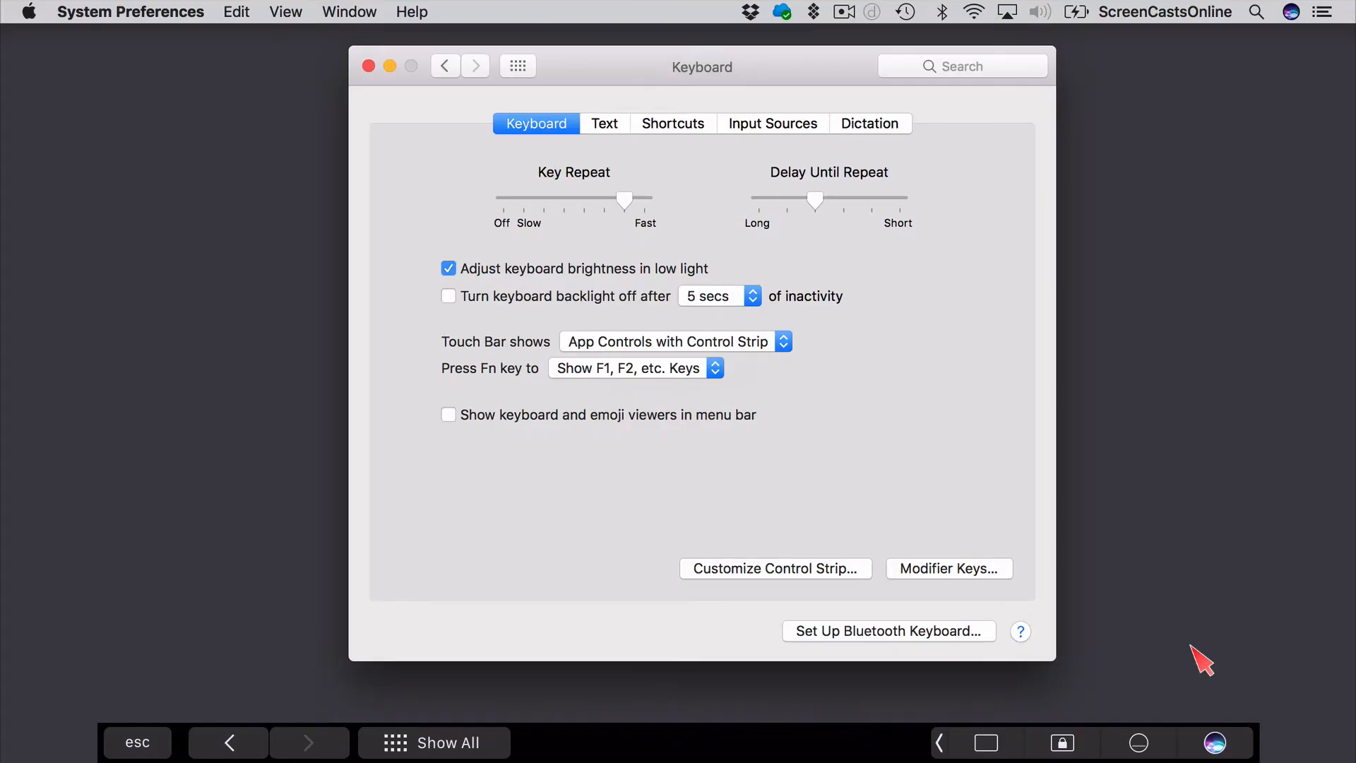